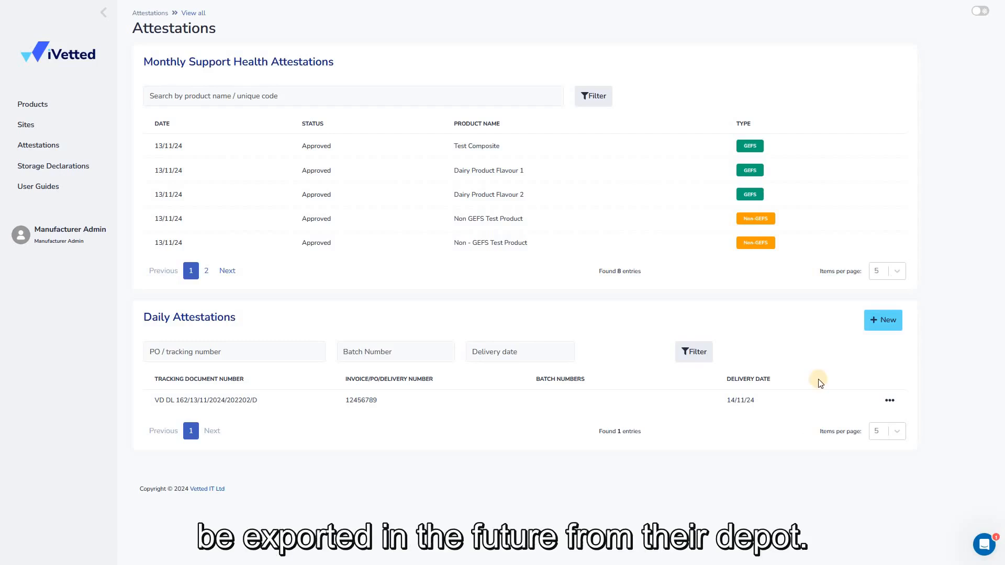
# Start a new daily attestation with delivery date 15 November 2024 and fill in the invoice/PO/delivery number.
pyautogui.click(870, 321)
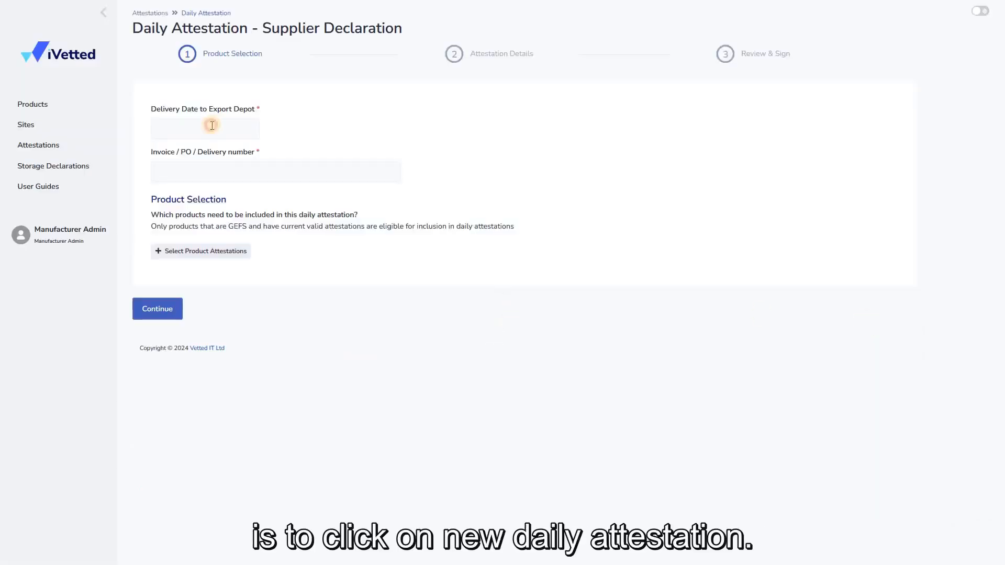
pyautogui.click(211, 127)
pyautogui.click(237, 214)
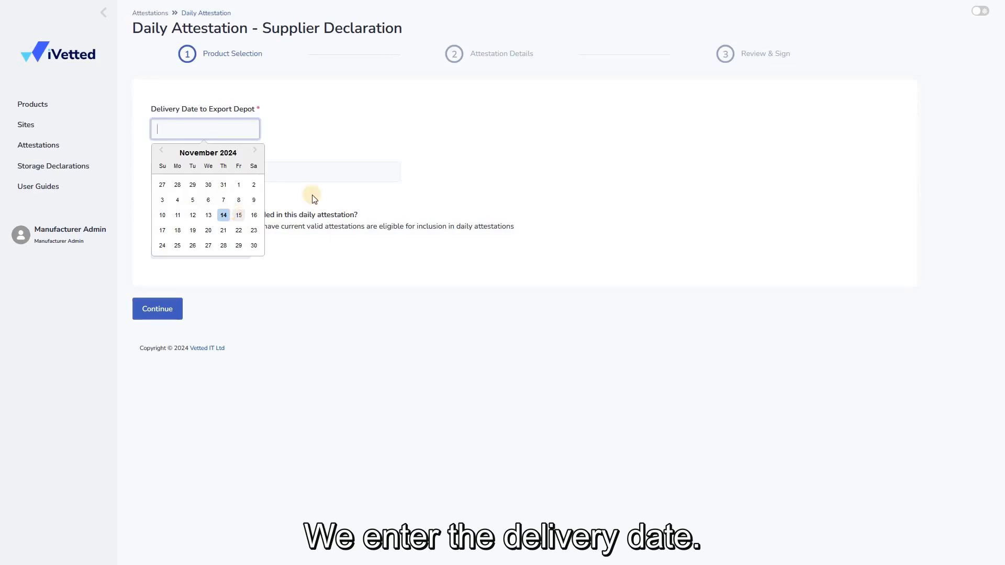
pyautogui.click(293, 167)
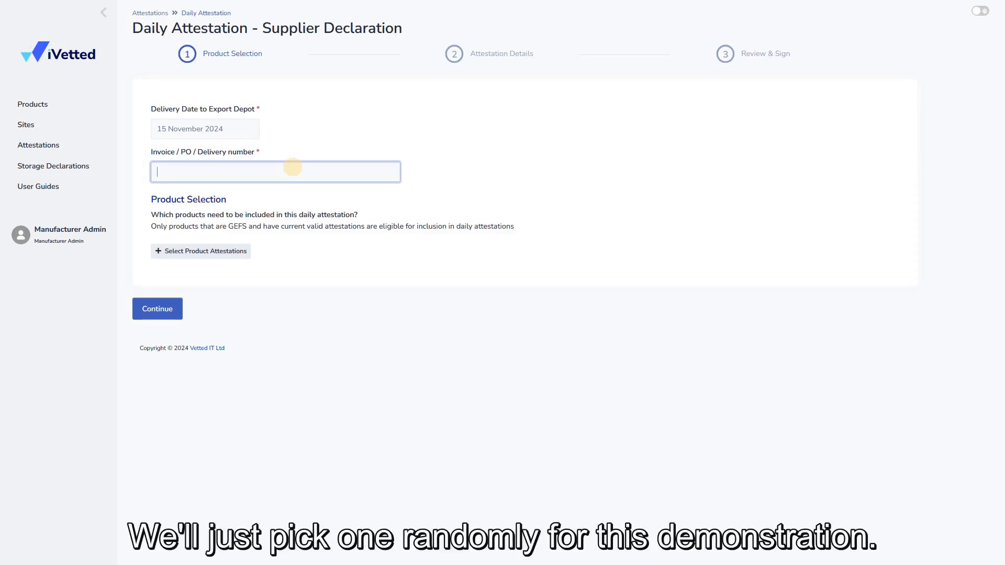
pyautogui.write('1234578')
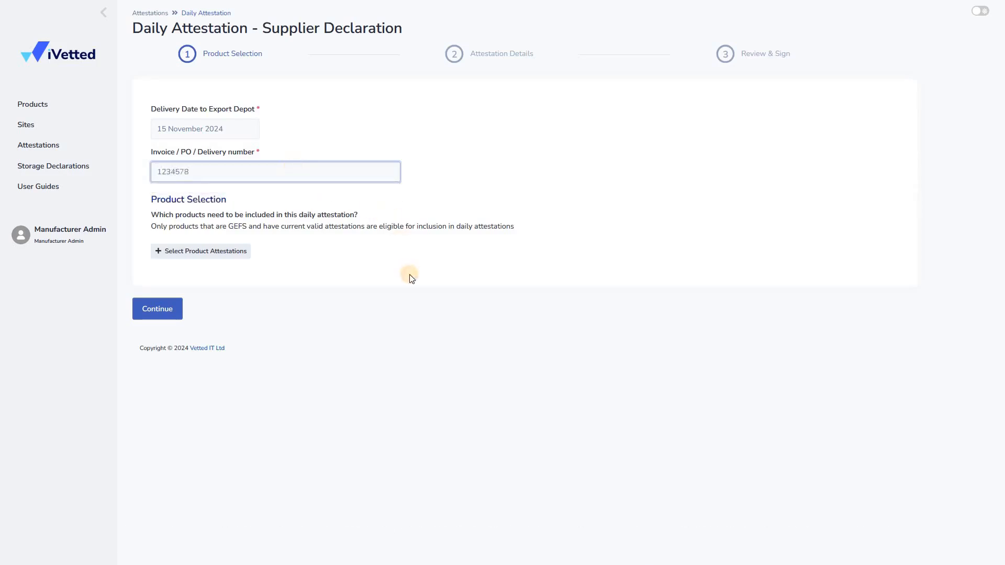
pyautogui.click(409, 273)
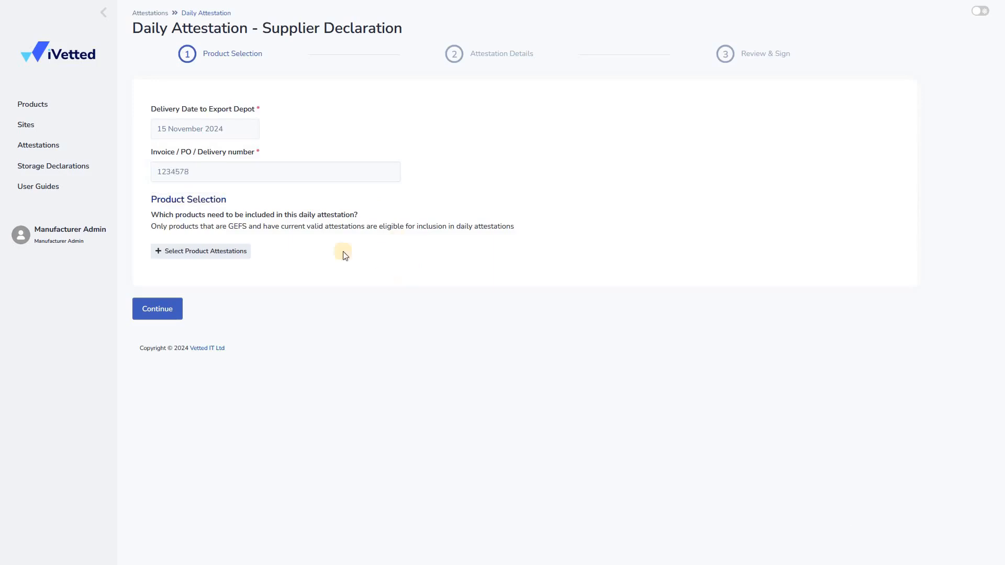
# Open the product attestation selection and add Test Composite.
pyautogui.click(244, 251)
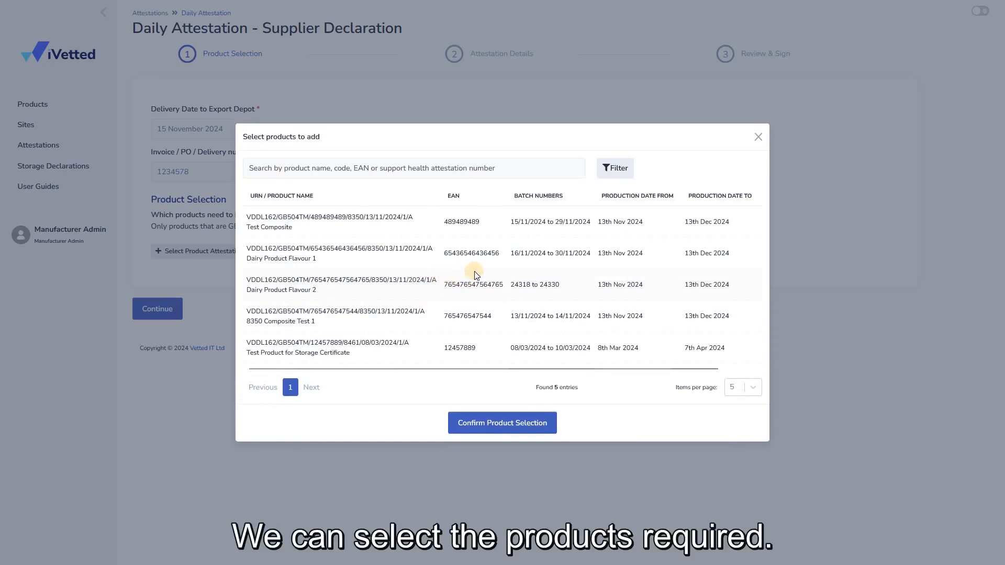
pyautogui.hscroll(2, 681, 262)
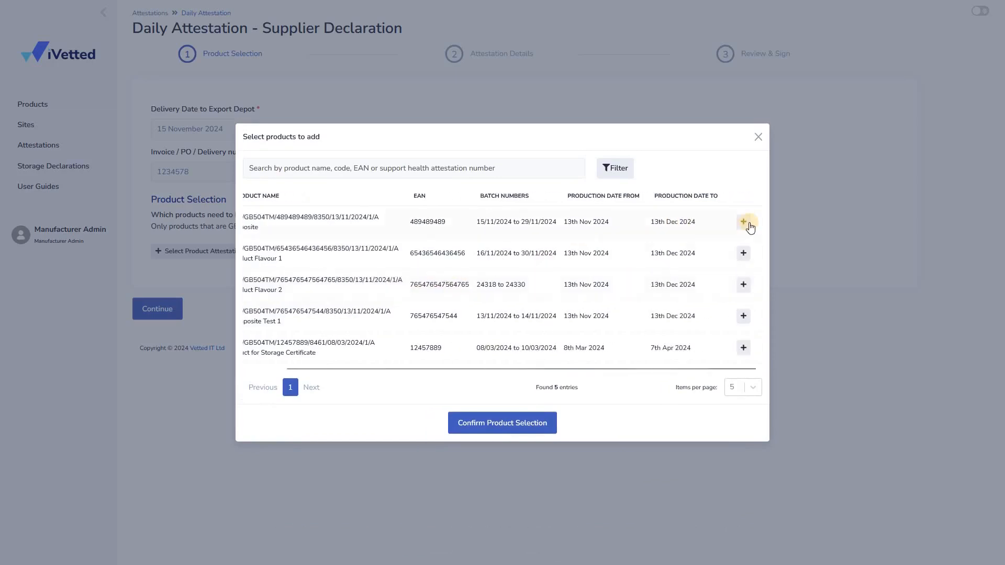
pyautogui.click(749, 224)
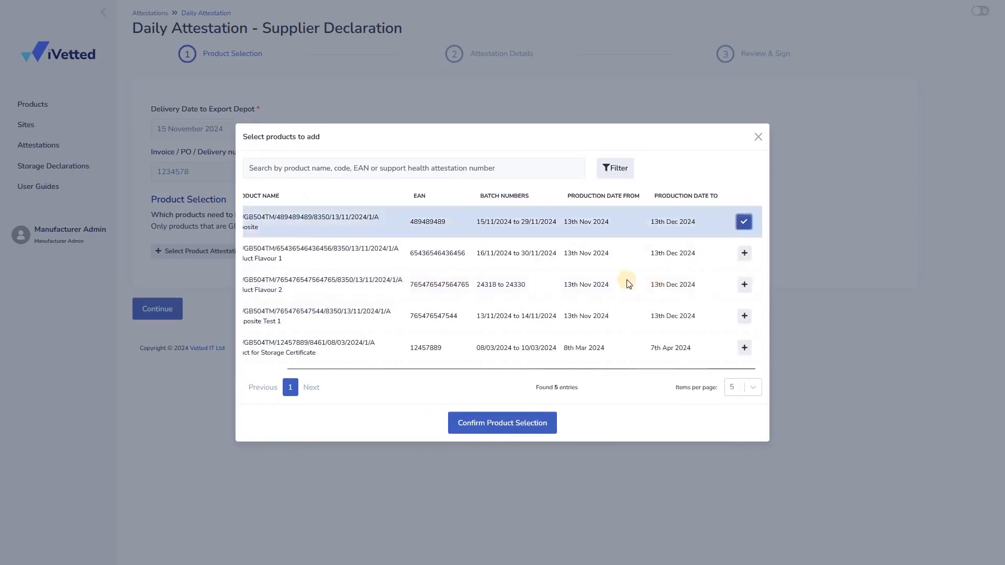
# Filter the product attestations by "flavour", add Dairy Product Flavour 1 and Dairy Product Flavour 2, and confirm the selection.
pyautogui.click(399, 169)
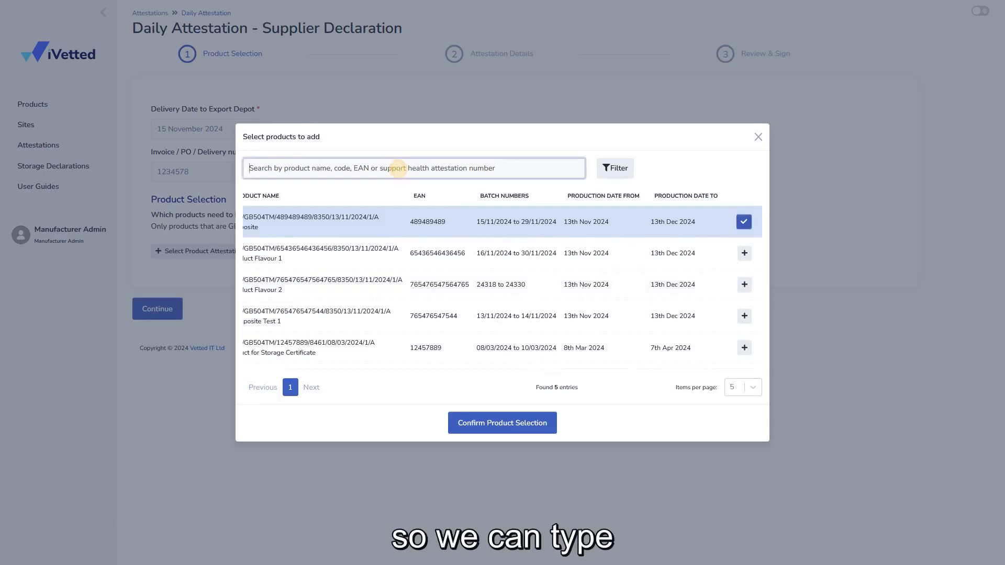
pyautogui.write('fla')
pyautogui.press('Down')
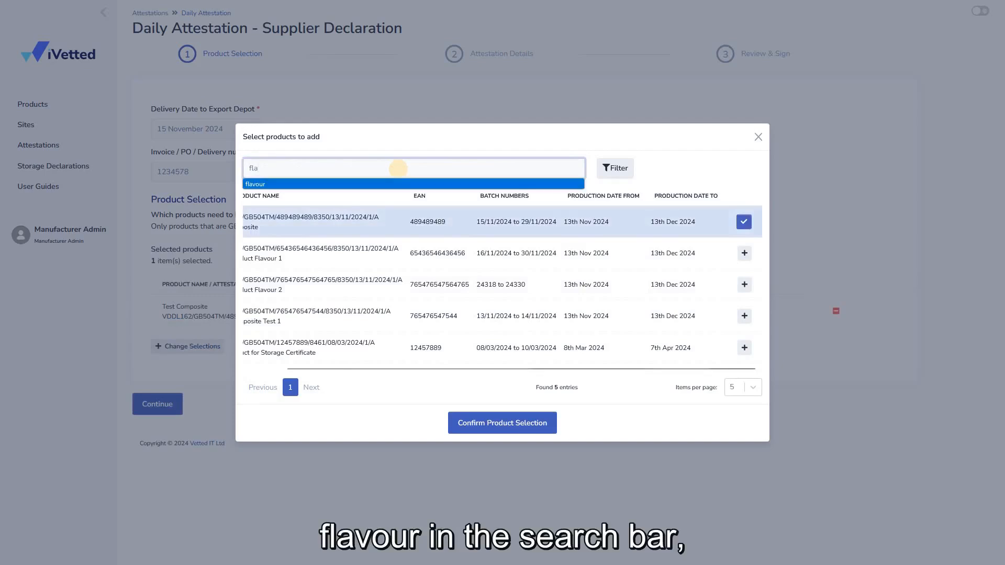
pyautogui.press('Return')
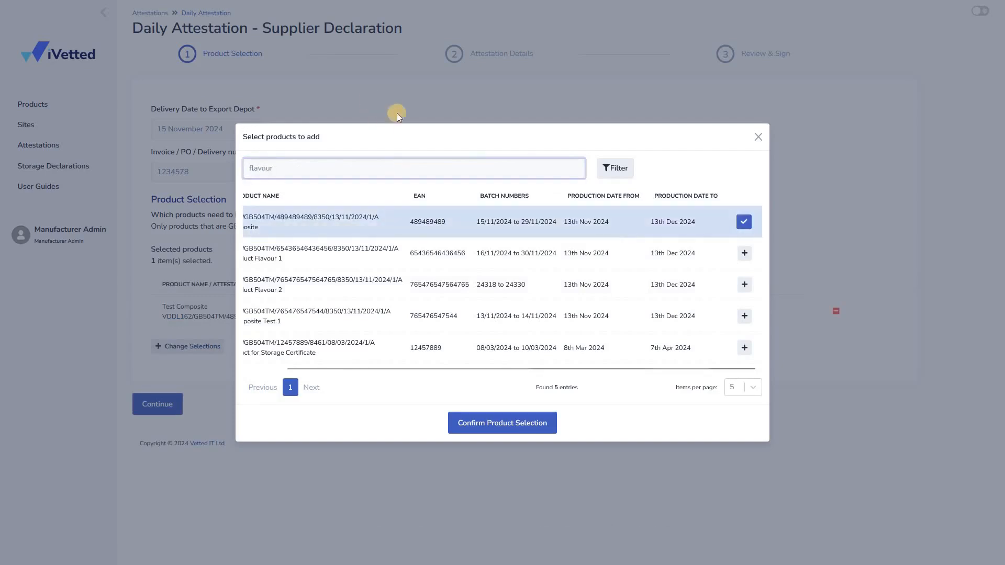
pyautogui.click(614, 173)
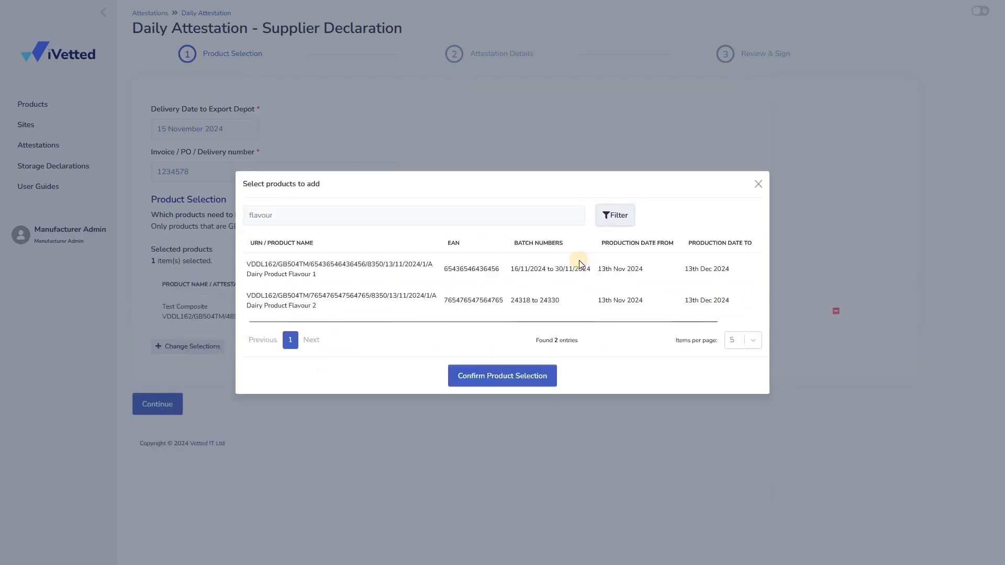
pyautogui.hscroll(2, 740, 269)
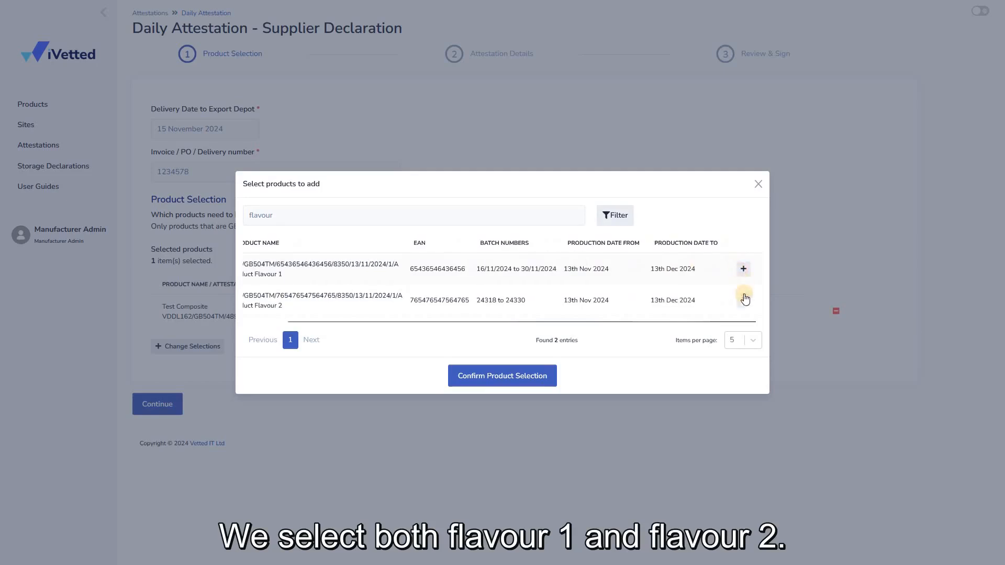
pyautogui.click(744, 268)
pyautogui.click(548, 375)
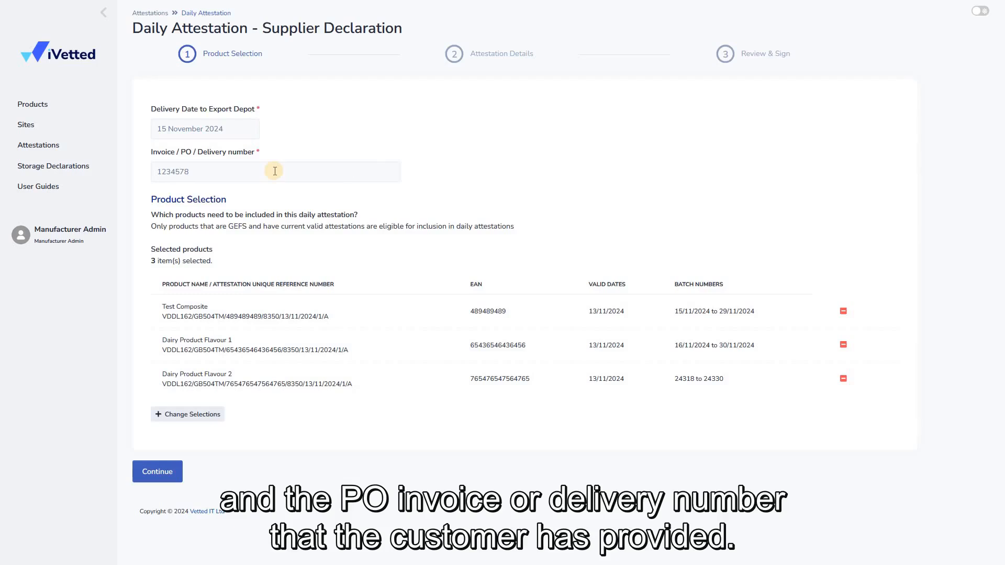
# Proceed to the attestation details and choose batch numbers 20/11/2024 and 23/11/2024 for Test Composite.
pyautogui.click(157, 471)
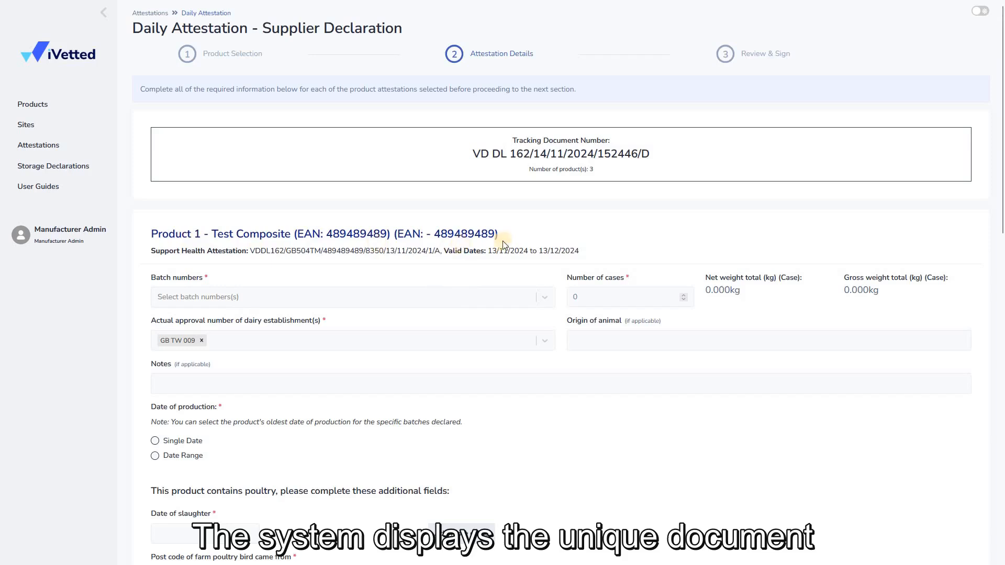
pyautogui.middleClick(725, 220)
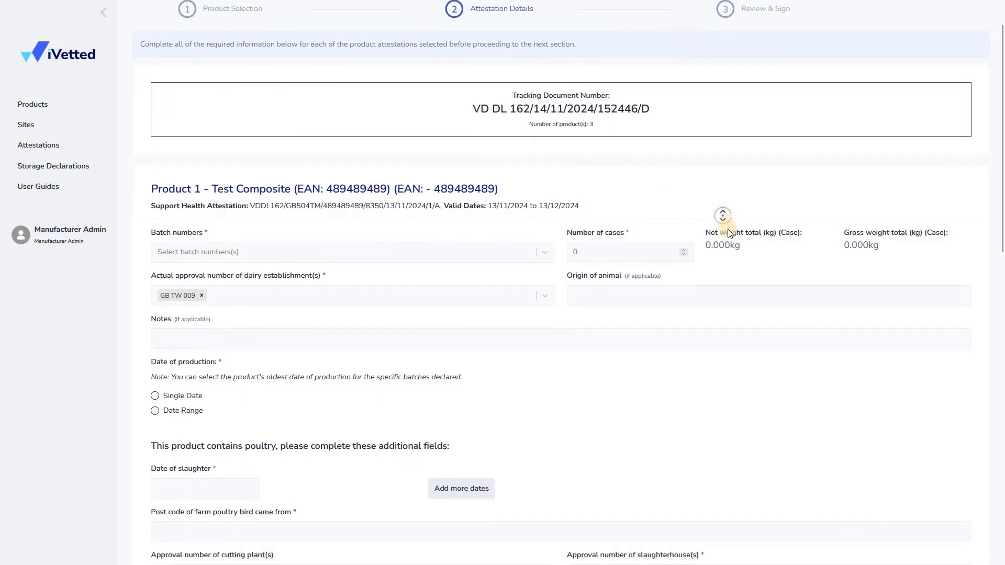
pyautogui.middleClick(728, 234)
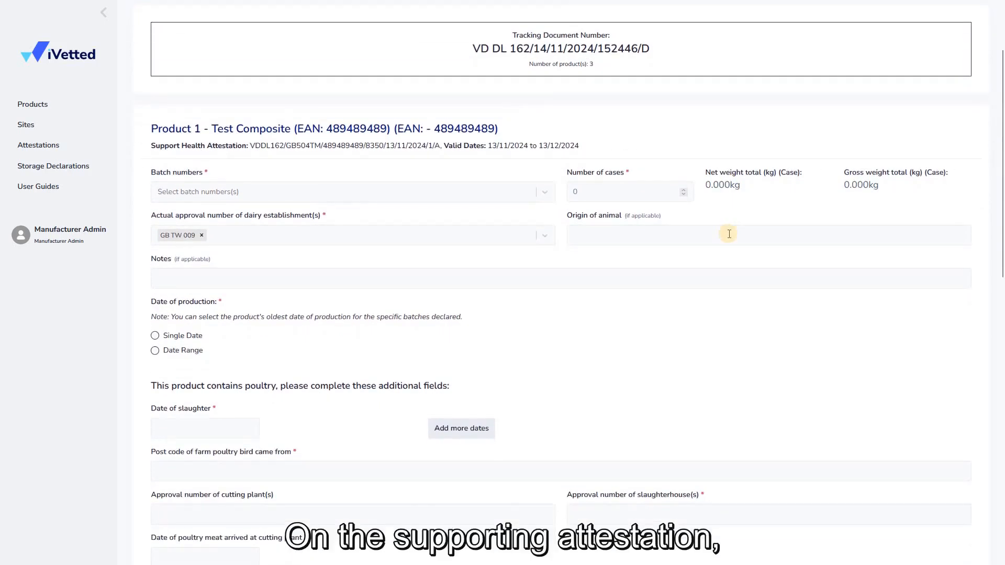
pyautogui.middleClick(650, 317)
pyautogui.middleClick(652, 318)
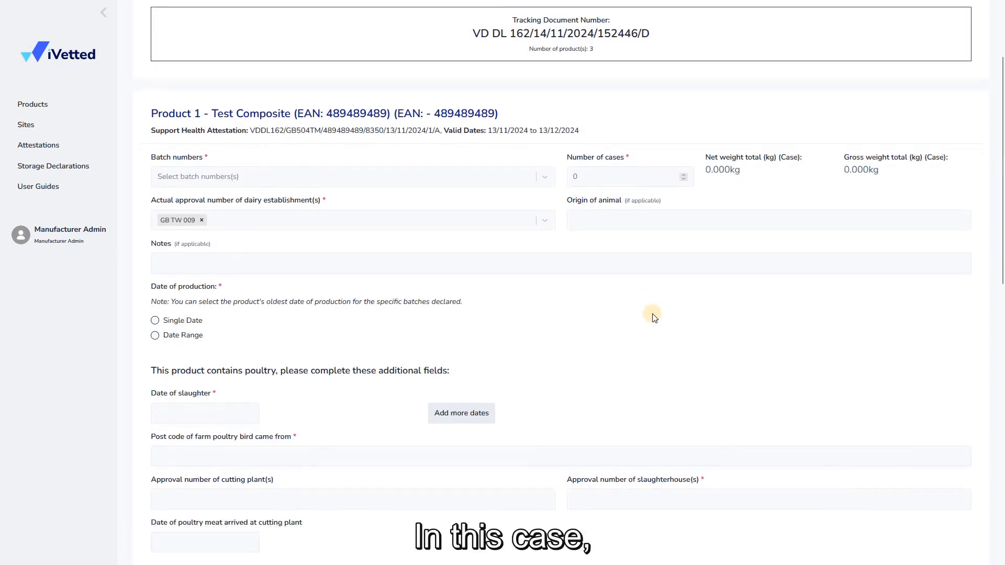
pyautogui.click(201, 178)
pyautogui.scroll(-3, 207, 225)
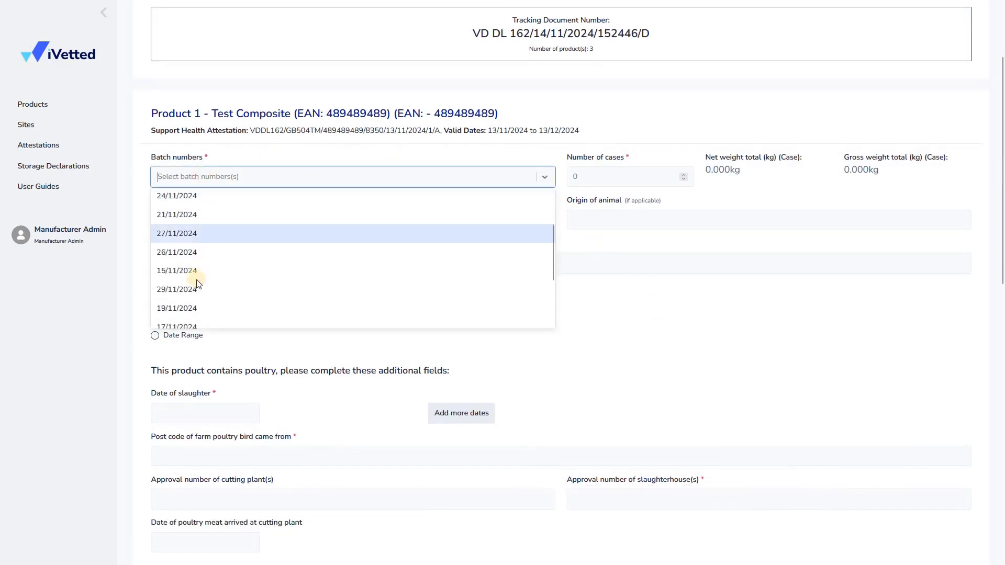
pyautogui.click(197, 291)
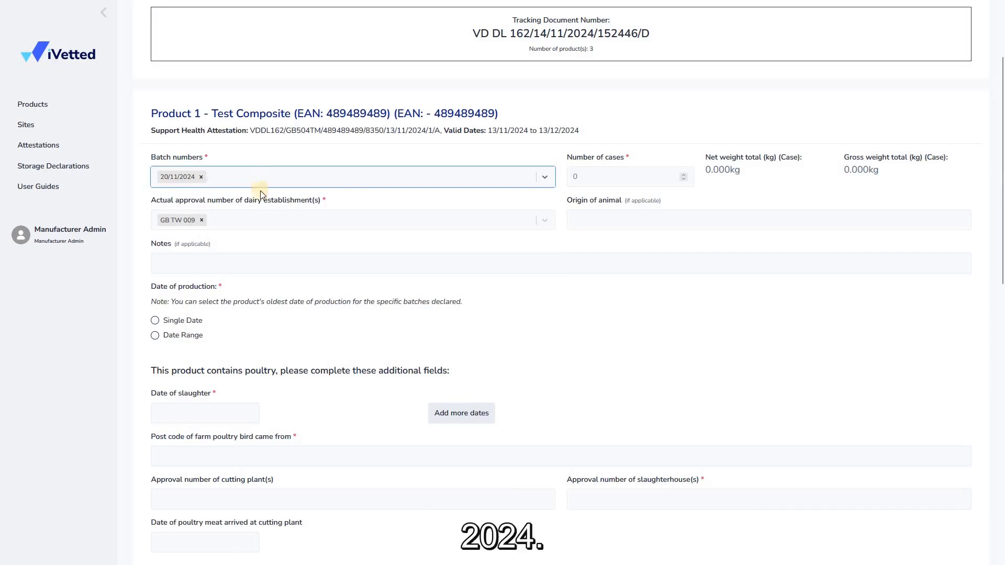
pyautogui.click(257, 179)
pyautogui.scroll(-3, 259, 210)
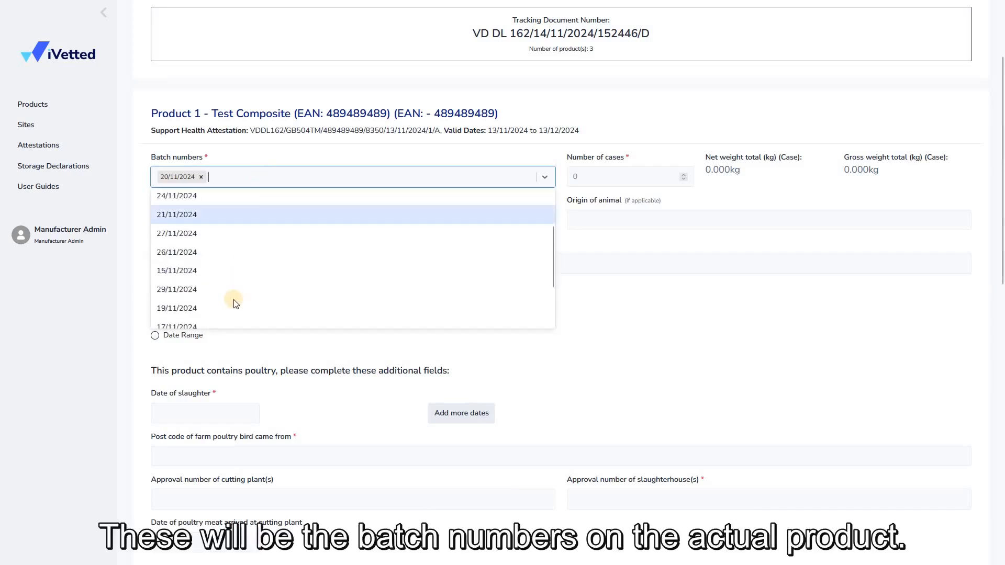
pyautogui.click(432, 304)
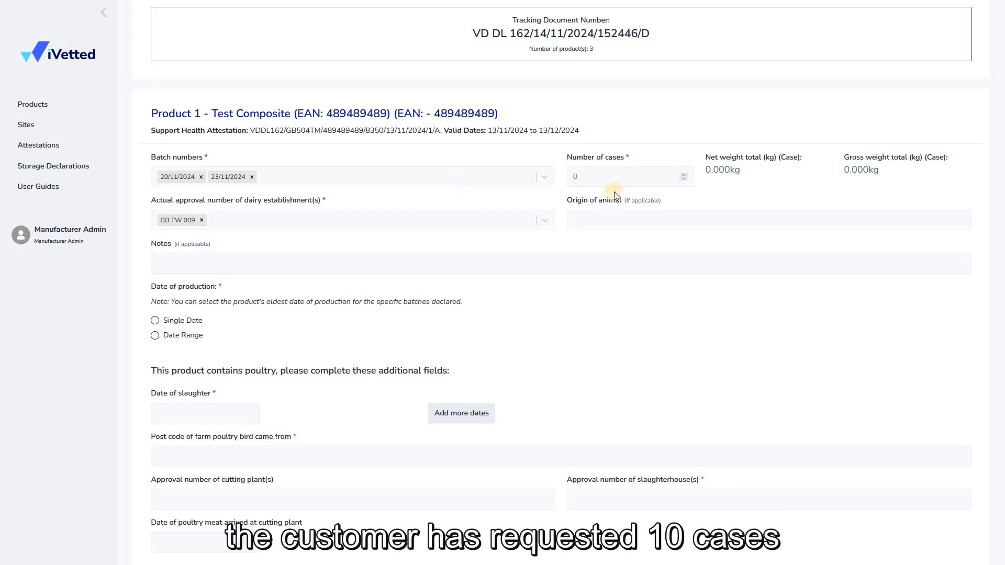
# Set the number of cases for Test Composite to 10.
pyautogui.click(684, 175)
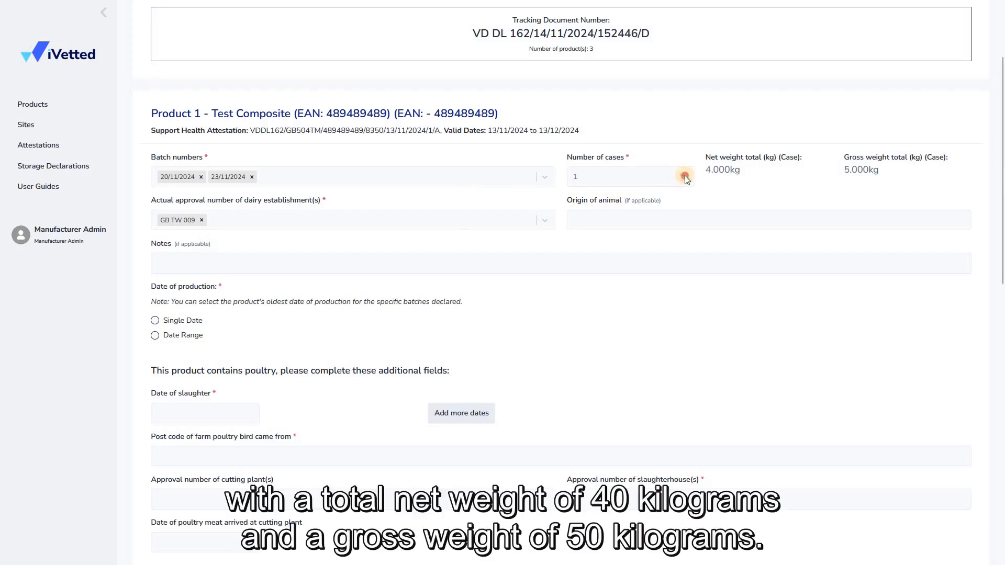
pyautogui.click(684, 176)
pyautogui.click(684, 176)
pyautogui.click(685, 175)
pyautogui.click(685, 175)
pyautogui.click(685, 175)
pyautogui.click(684, 175)
# Enter GB 011 as Test Composite's slaughterhouse approval number, and clear and reselect GB TW 009 as its dairy establishment.
pyautogui.middleClick(621, 296)
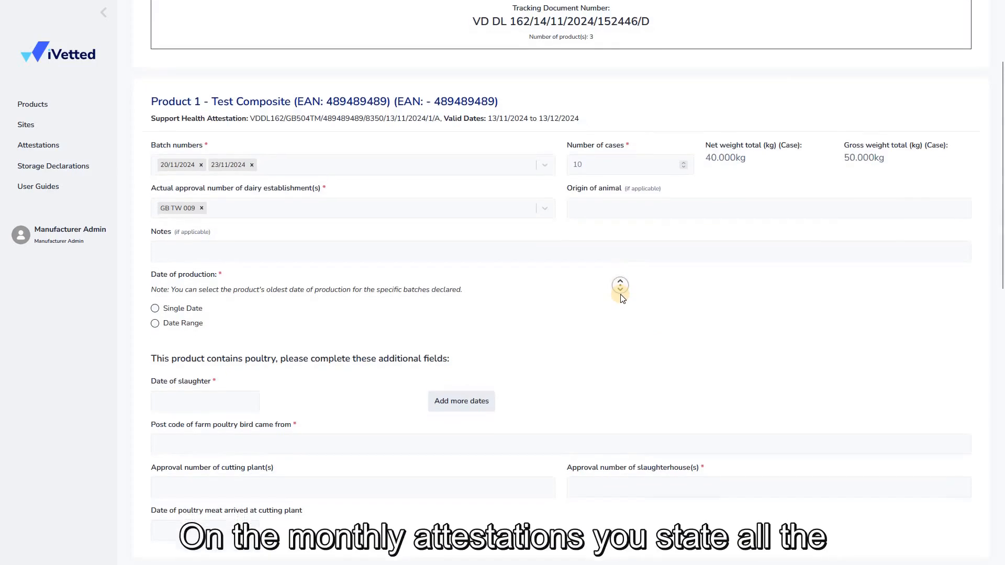
pyautogui.middleClick(622, 296)
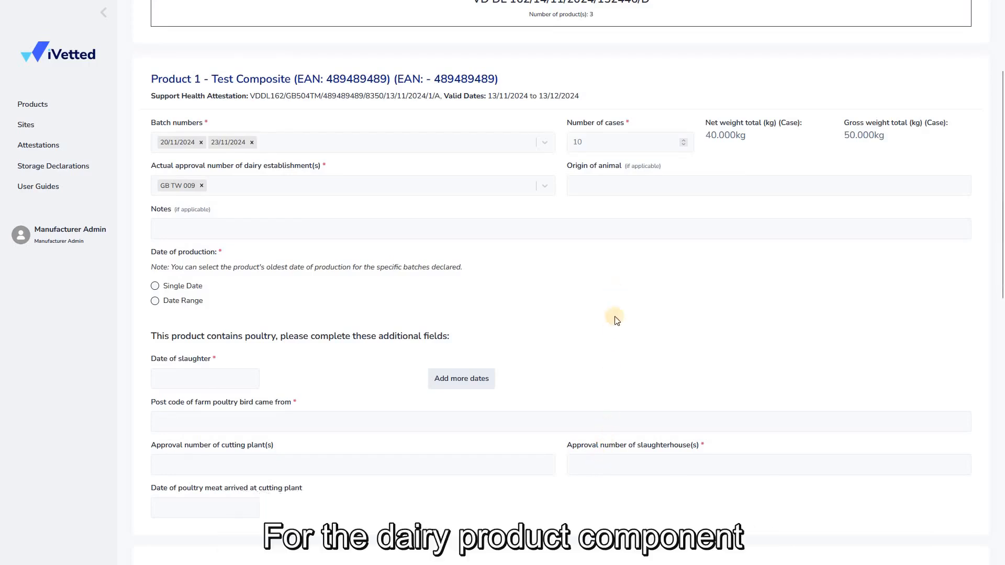
pyautogui.click(603, 472)
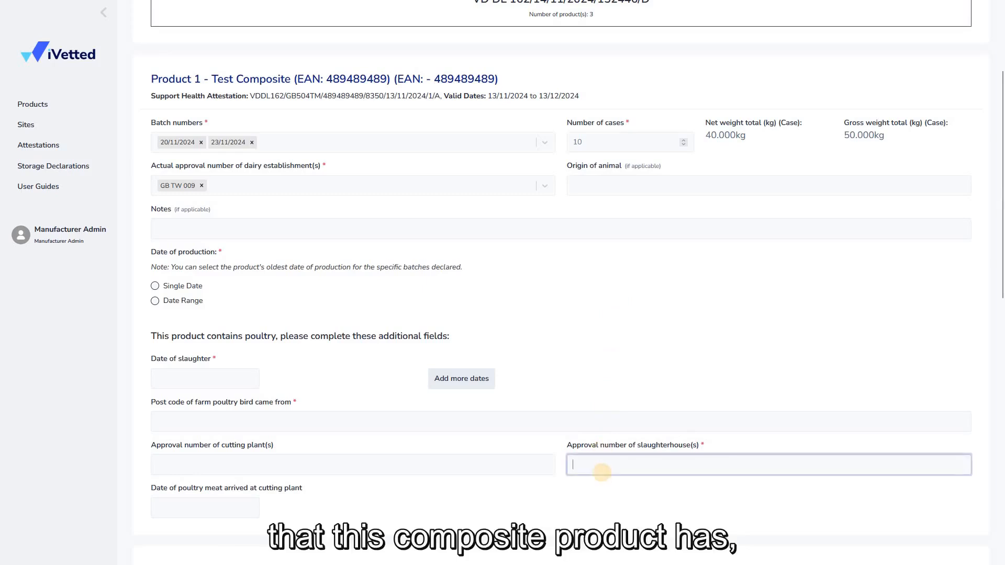
pyautogui.write('GB 011')
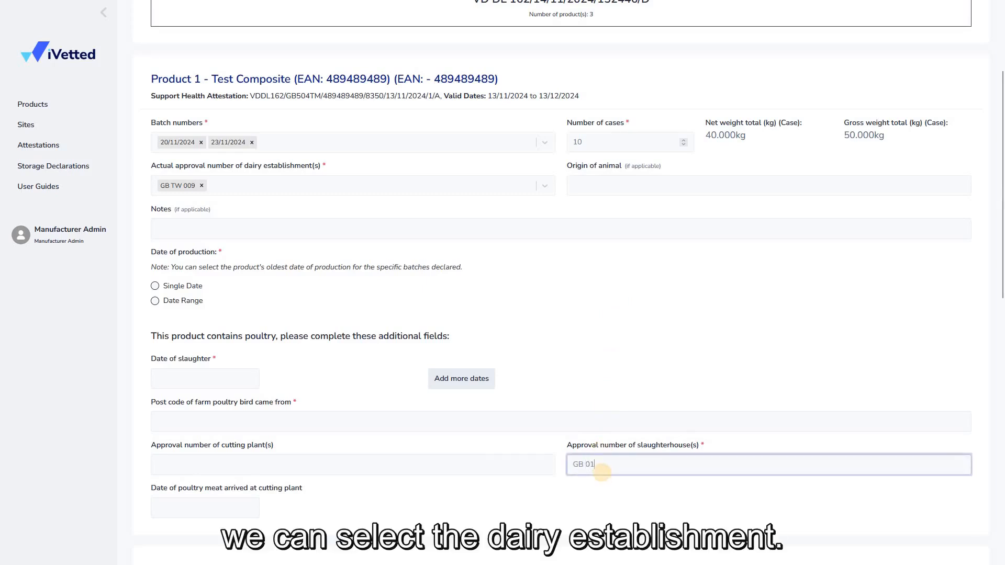
pyautogui.click(202, 186)
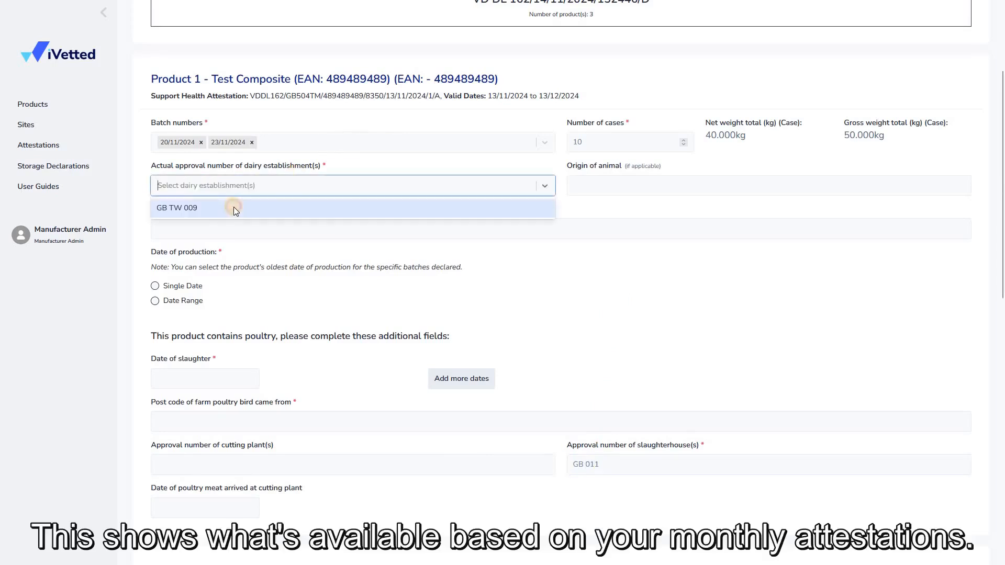
pyautogui.click(457, 212)
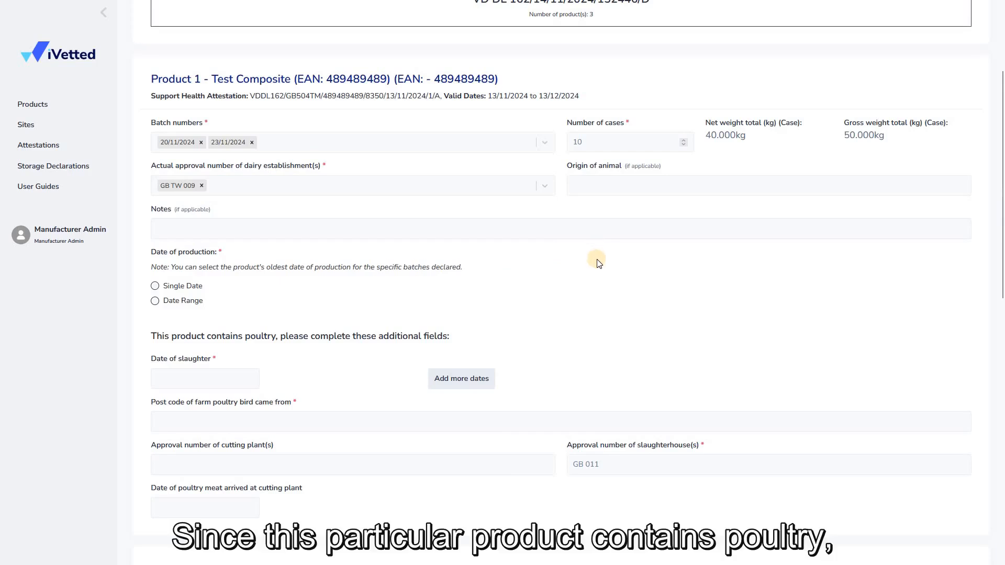
# Set Test Composite's date of slaughter to 30 October 2024 and enter the post code of the poultry's farm of origin.
pyautogui.scroll(-1, 599, 261)
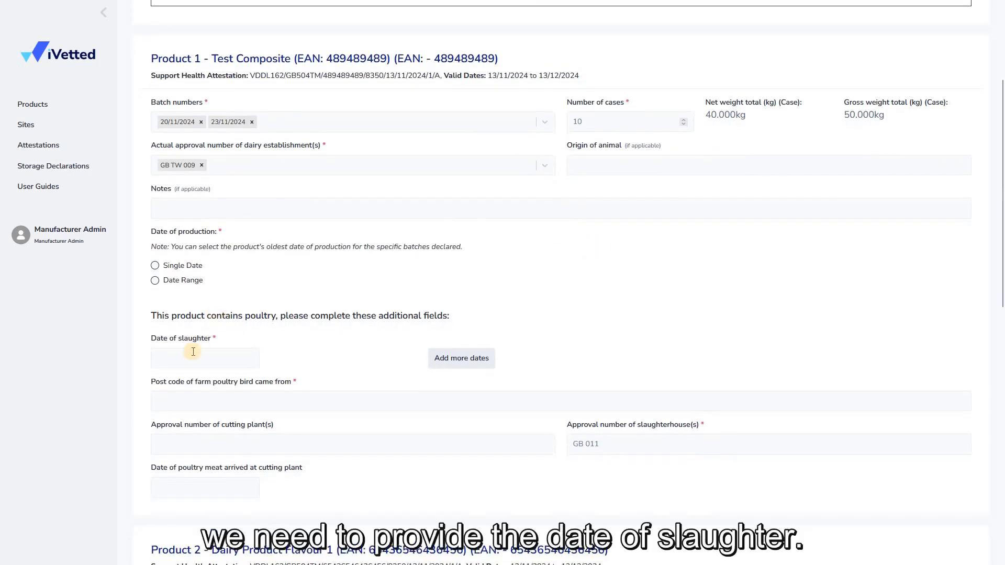
pyautogui.click(194, 356)
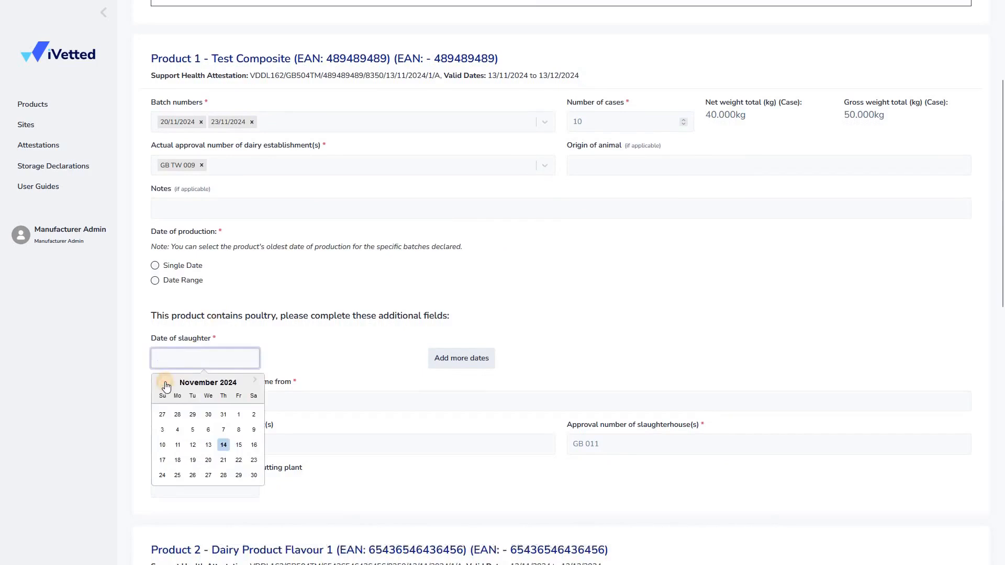
pyautogui.click(167, 384)
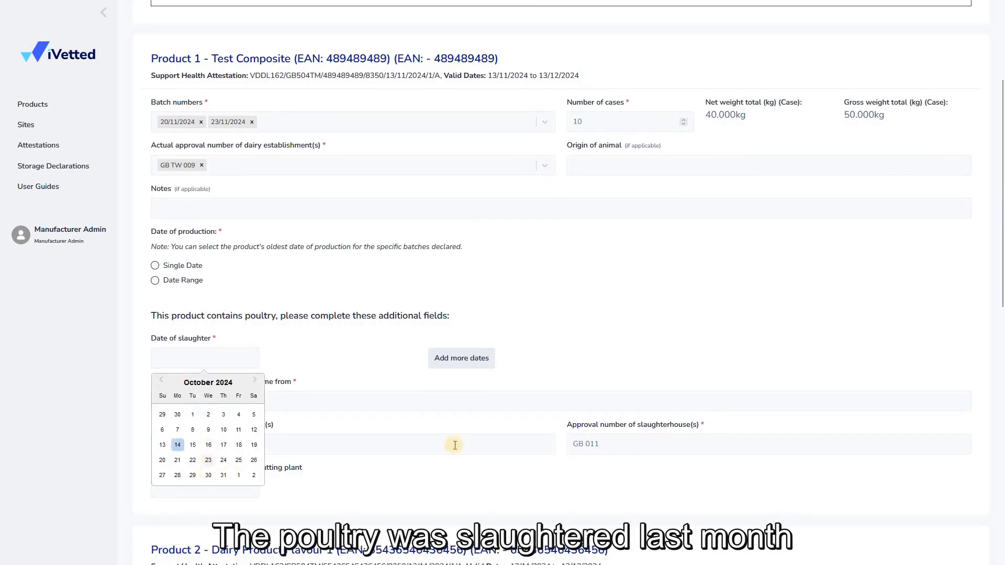
pyautogui.click(208, 475)
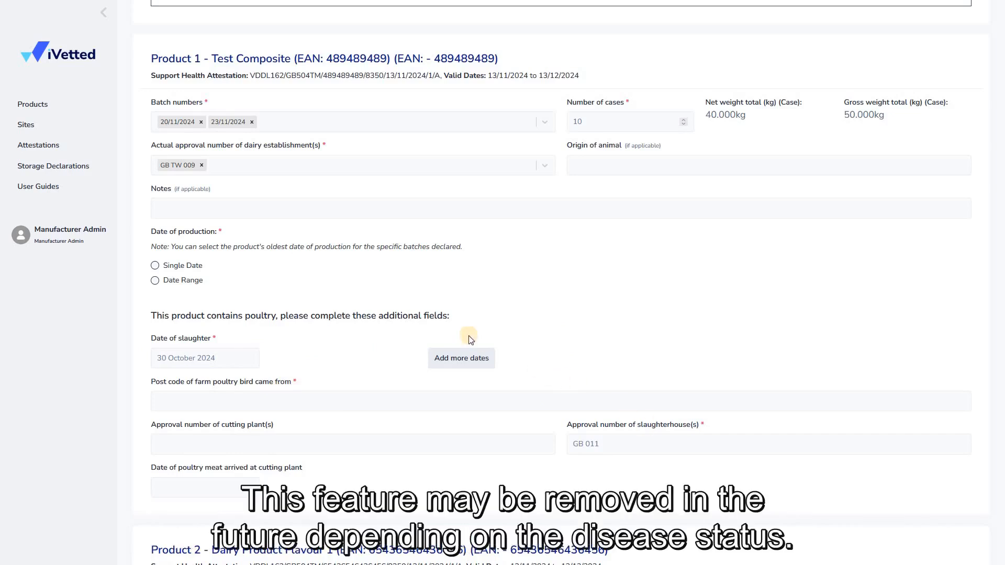
pyautogui.click(230, 392)
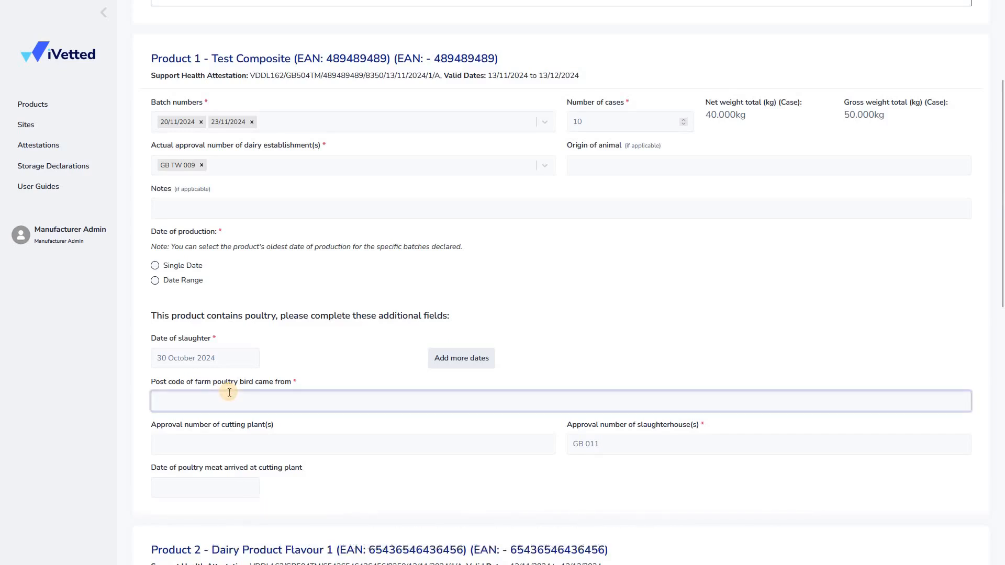
pyautogui.write('BA5 3CD')
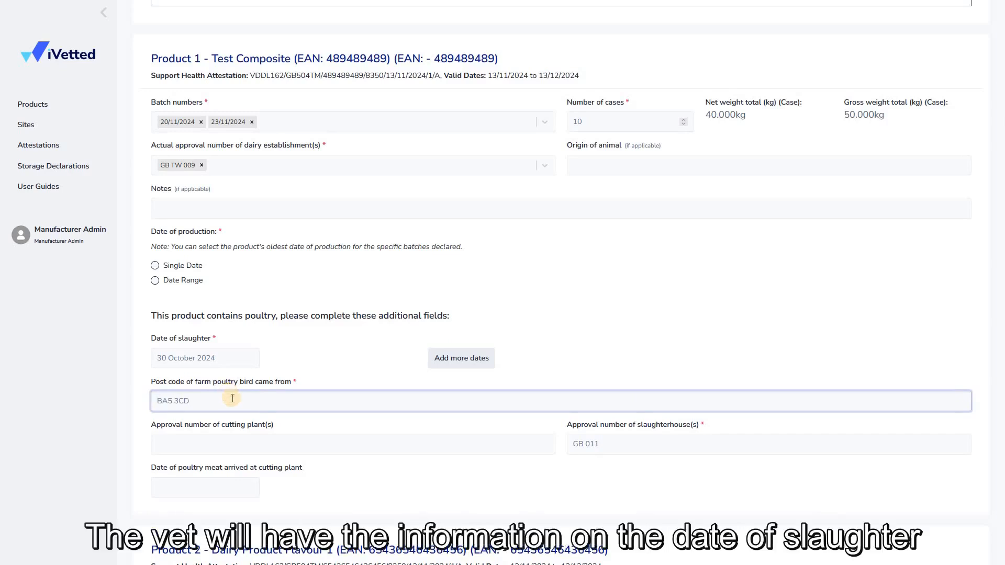
# Set Test Composite's date of production to the single date 14 November 2024.
pyautogui.click(367, 469)
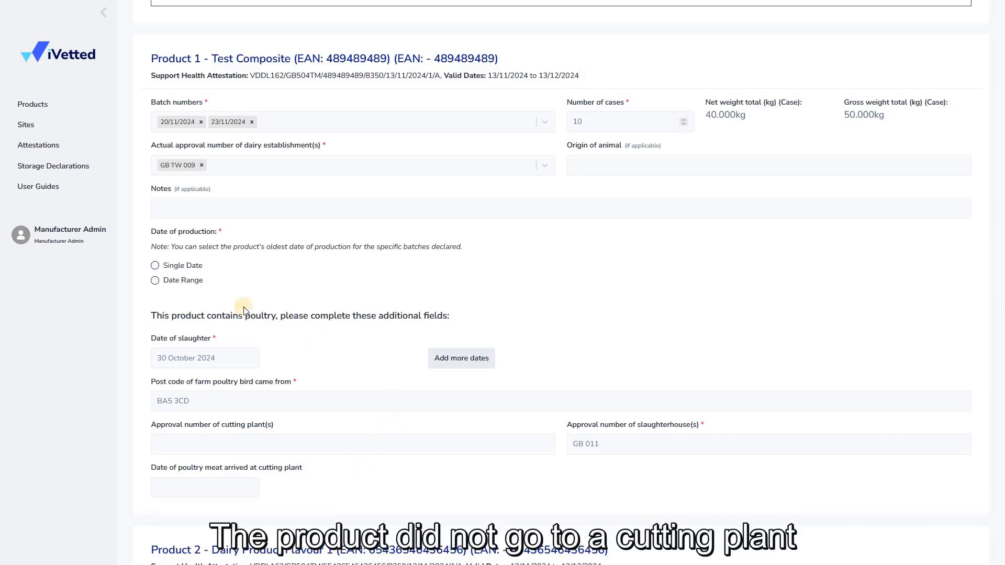
pyautogui.click(193, 266)
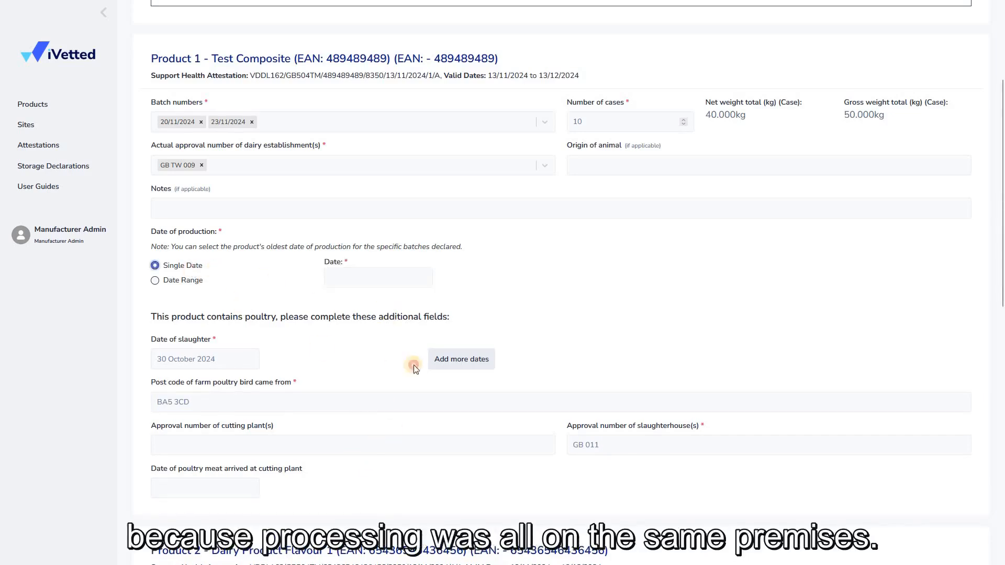
pyautogui.click(378, 278)
pyautogui.click(399, 364)
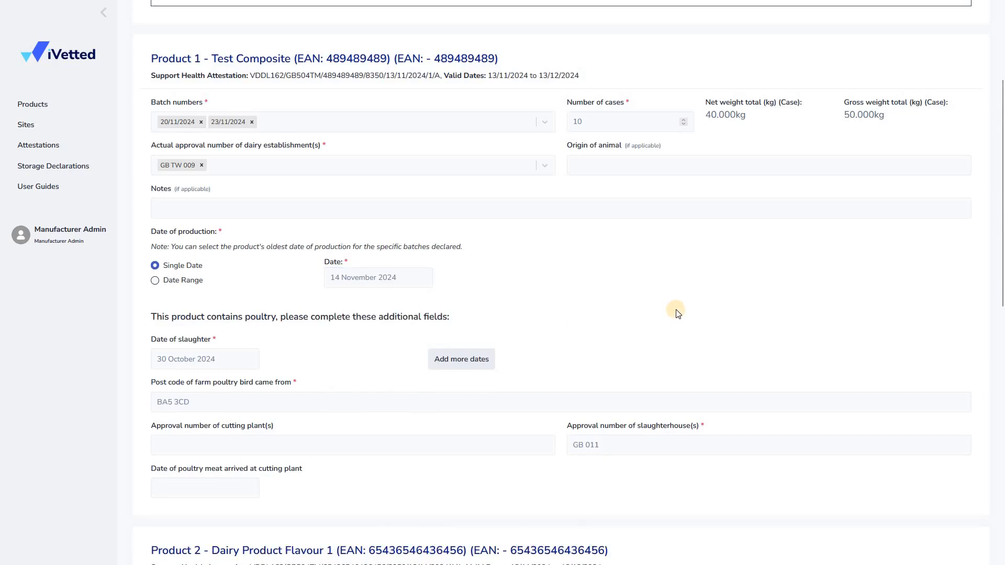
# Set the date of production for Dairy Product Flavour 1 to the single date 13 November 2024.
pyautogui.scroll(-1, 543, 401)
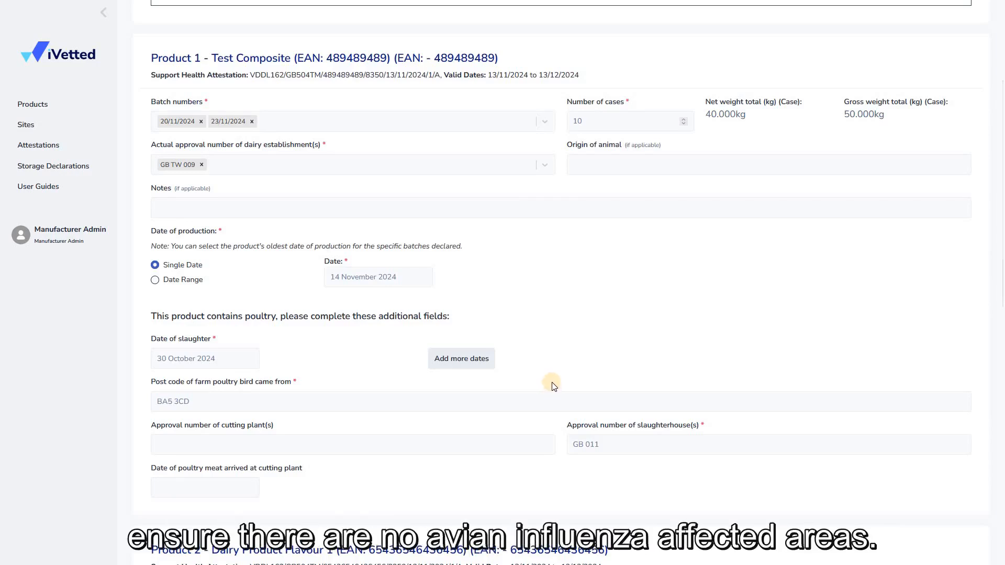
pyautogui.middleClick(564, 330)
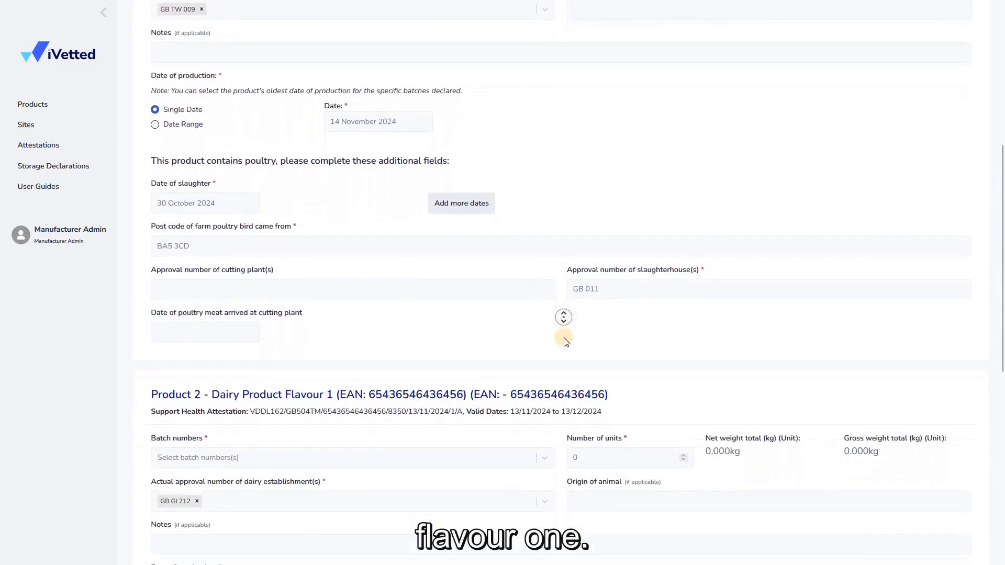
pyautogui.click(199, 391)
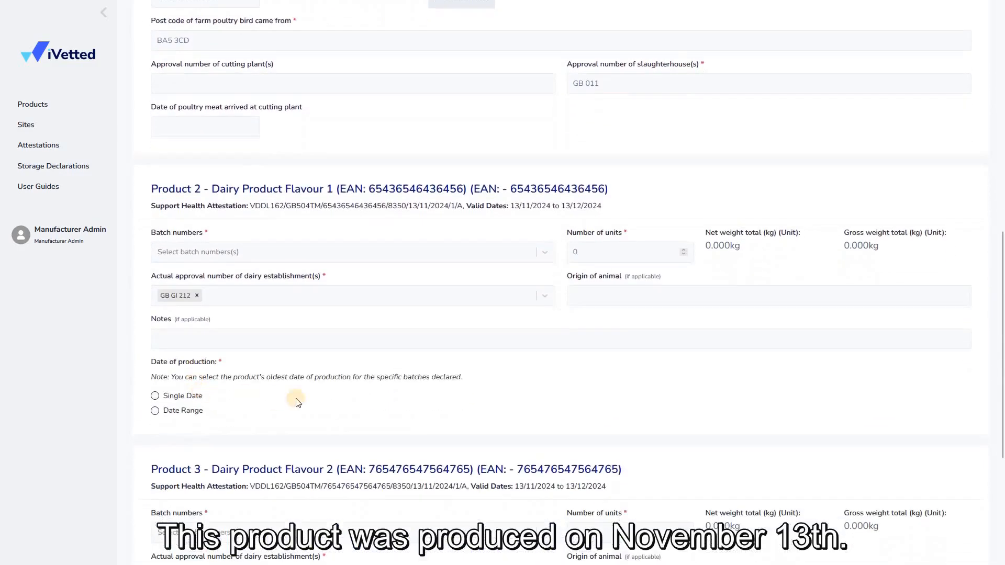
pyautogui.click(408, 412)
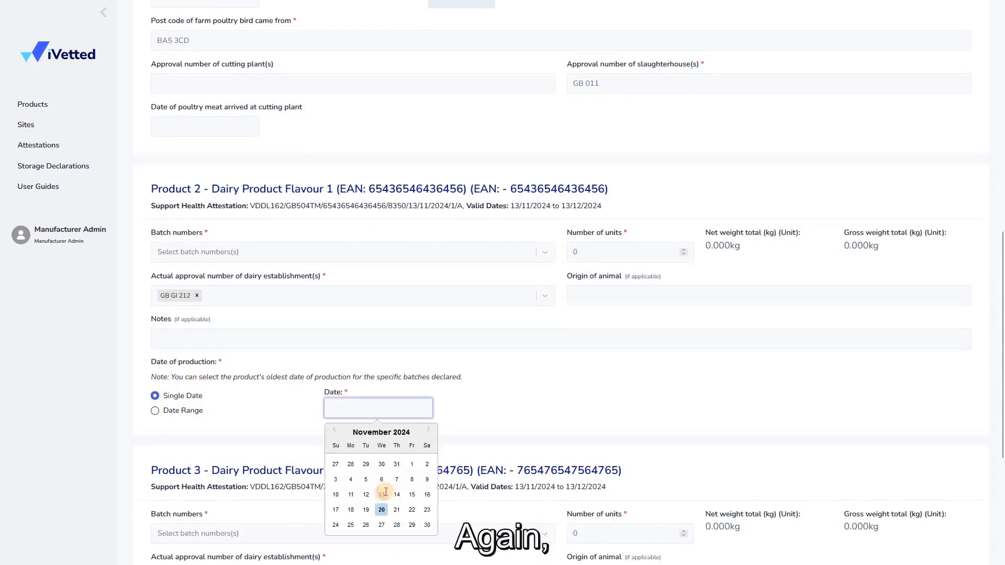
pyautogui.click(386, 493)
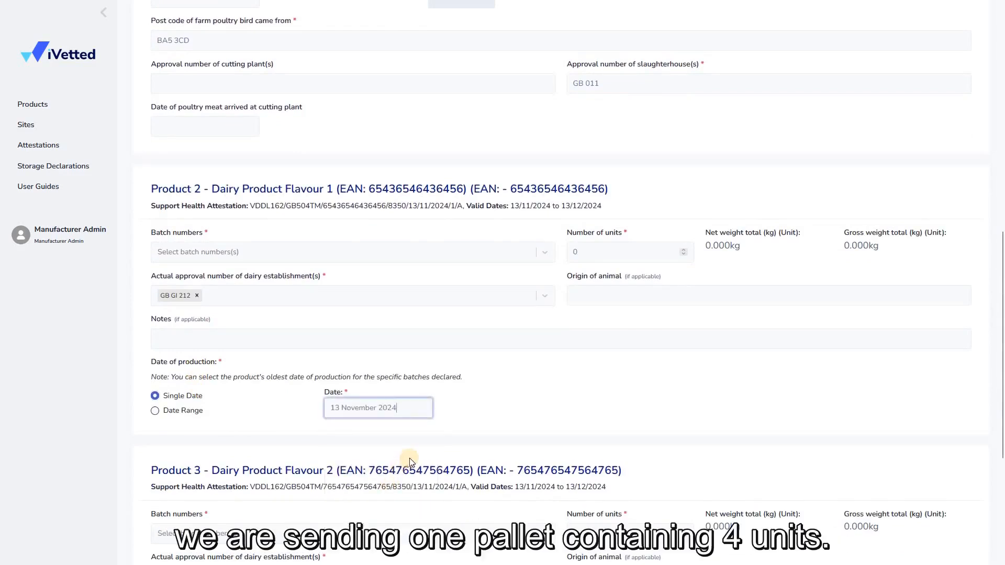
# Set the number of units for Dairy Product Flavour 1 to 4.
pyautogui.click(684, 250)
pyautogui.click(683, 249)
pyautogui.click(684, 249)
pyautogui.click(683, 249)
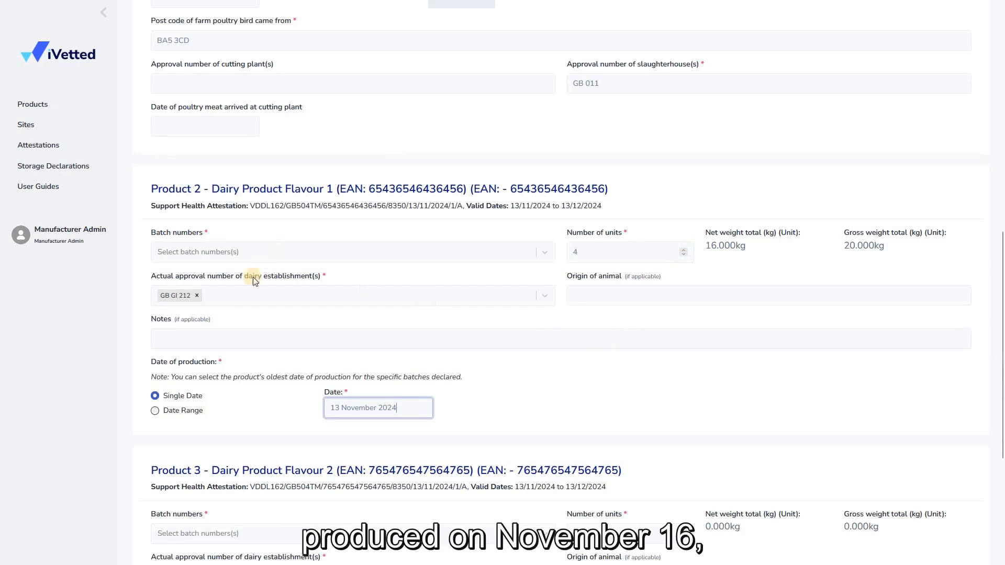
# Choose batch numbers 16/11/2024 and 17/11/2024 for Dairy Product Flavour 1.
pyautogui.click(275, 251)
pyautogui.click(227, 350)
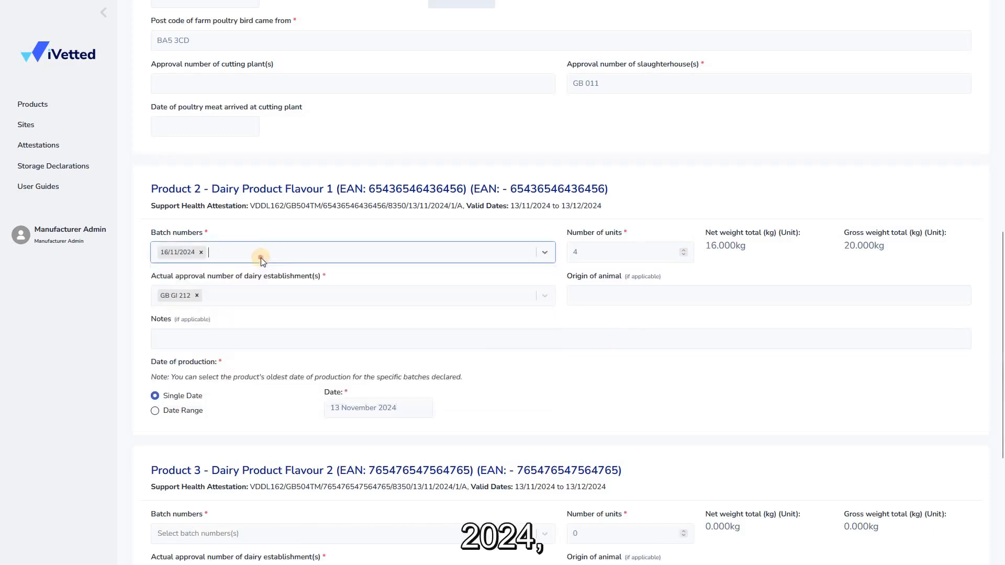
pyautogui.click(261, 257)
pyautogui.scroll(-2, 309, 328)
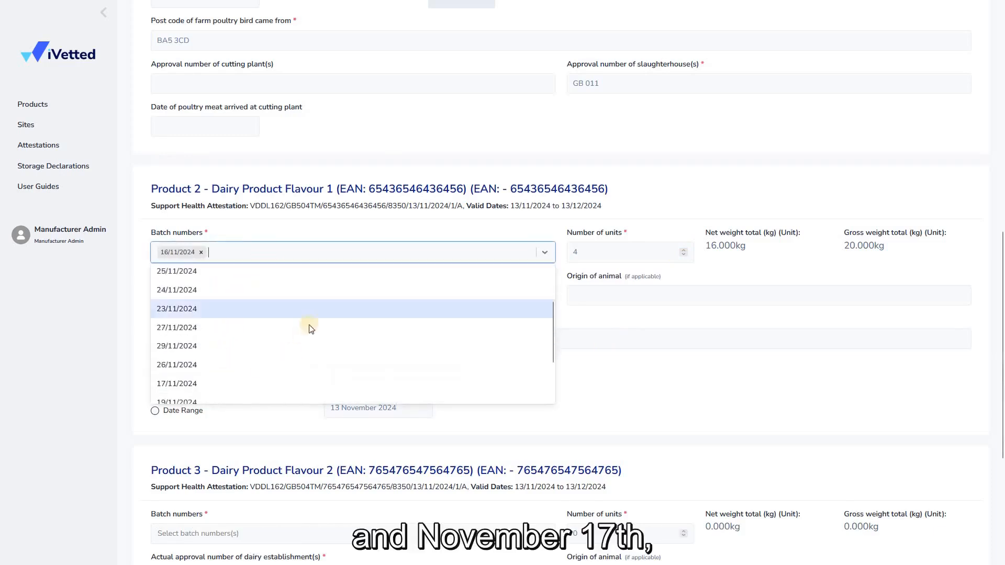
pyautogui.click(314, 383)
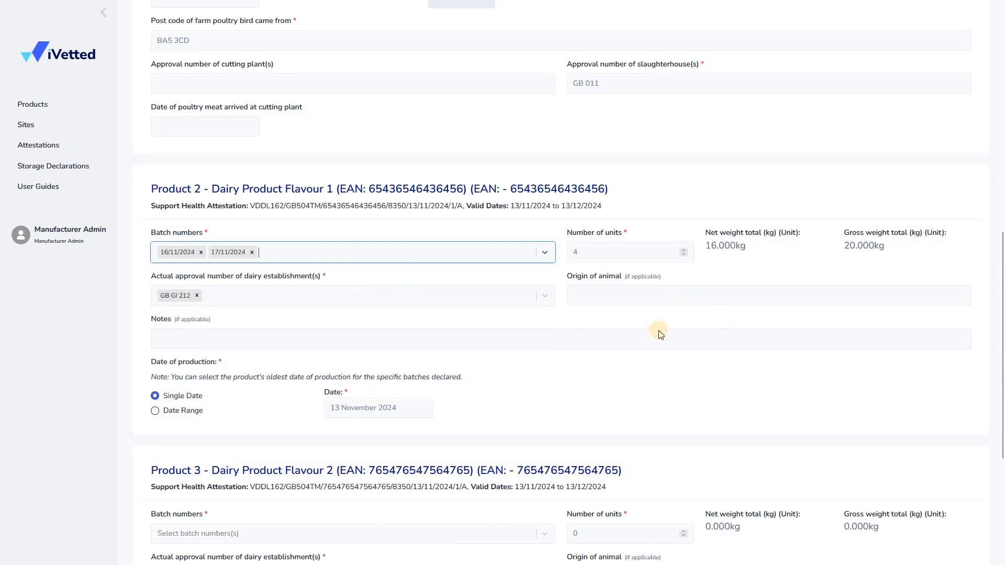
# Choose batch number 24322 for Dairy Product Flavour 2 and set its number of units to 2.
pyautogui.middleClick(655, 306)
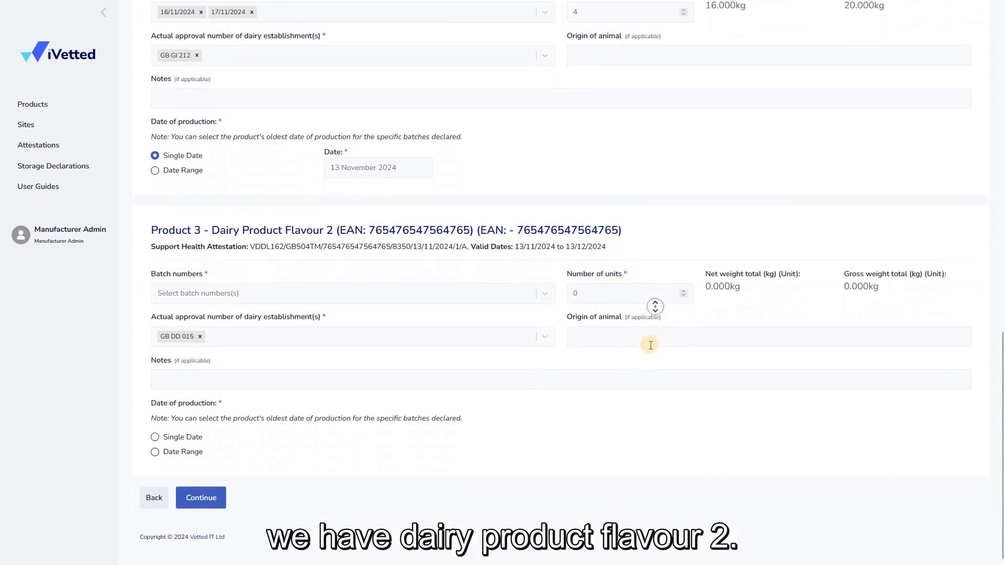
pyautogui.middleClick(650, 345)
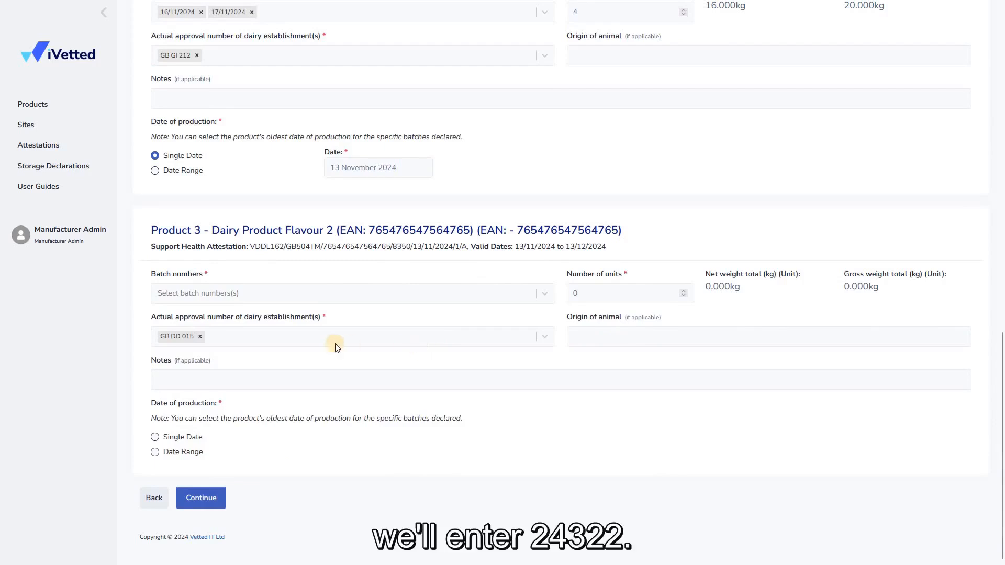
pyautogui.click(201, 301)
pyautogui.click(353, 317)
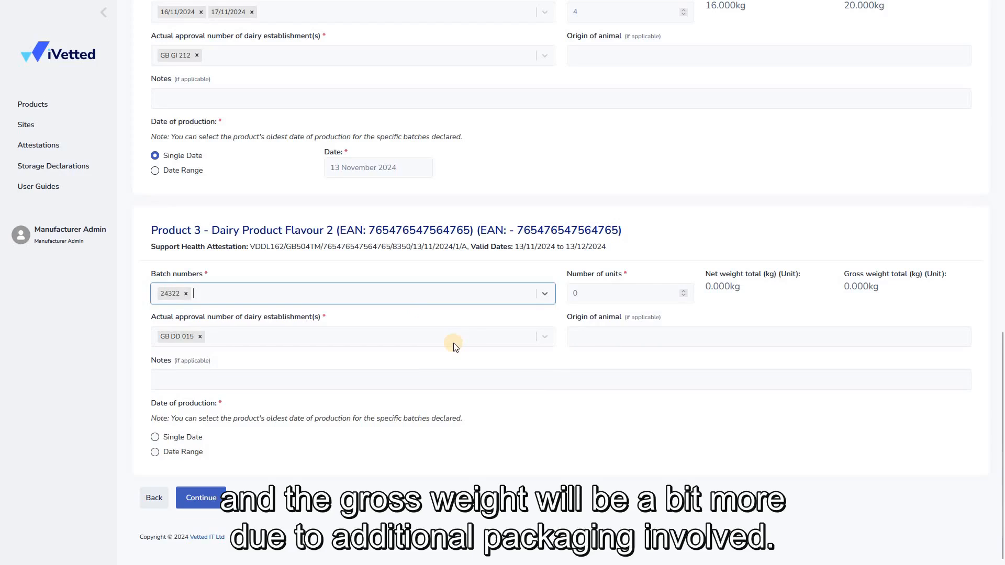
pyautogui.doubleClick(683, 291)
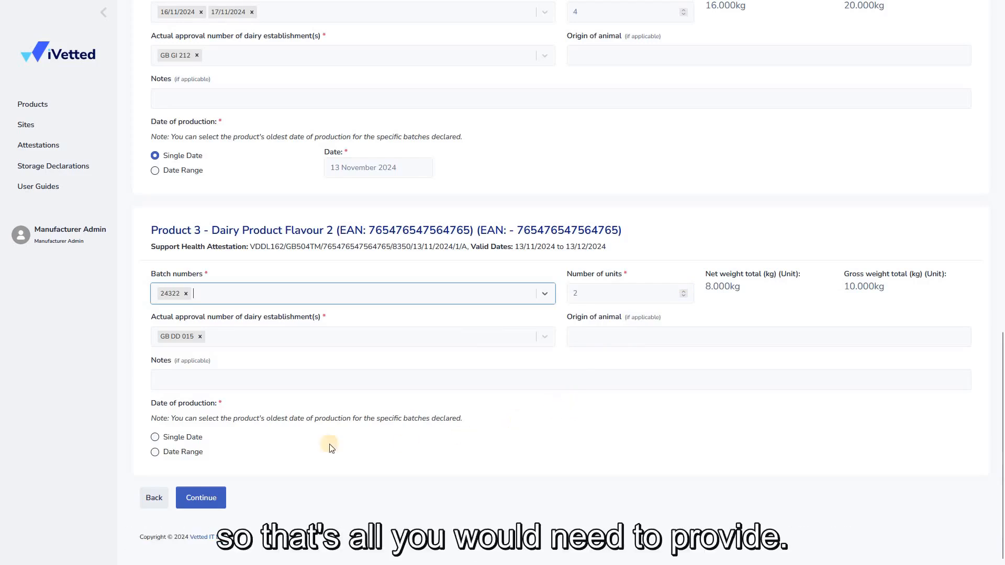
# Set the date of production for Dairy Product Flavour 2 to the single date 13 November 2024.
pyautogui.click(195, 437)
pyautogui.click(376, 453)
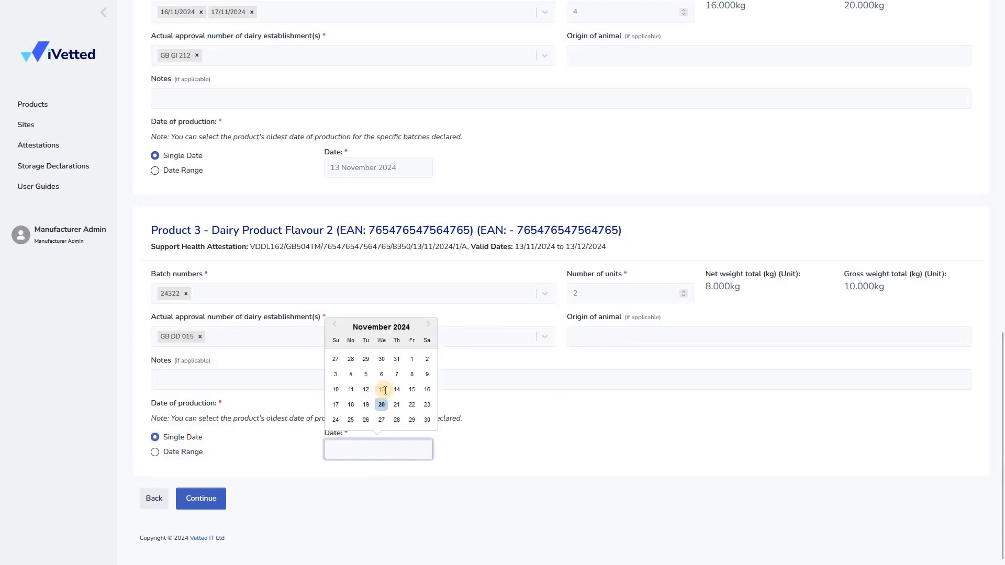
pyautogui.click(384, 390)
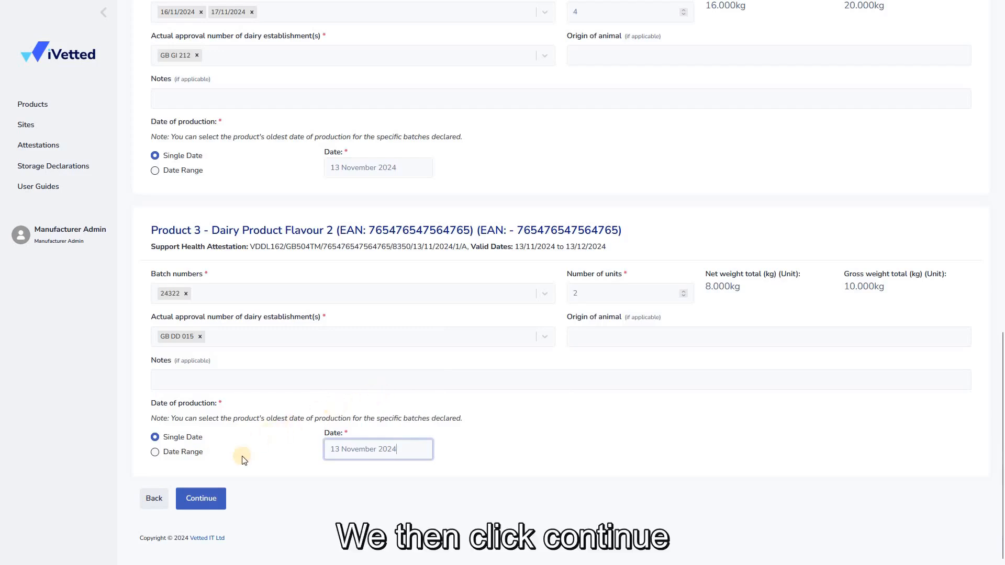
# Proceed to the review stage and open the daily attestation declaration for signing.
pyautogui.click(202, 498)
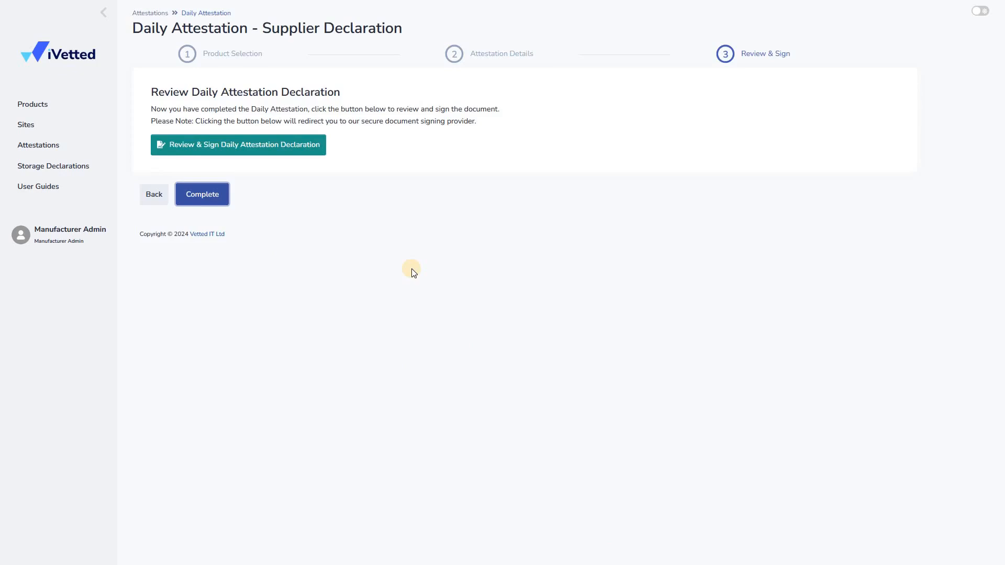
pyautogui.click(257, 145)
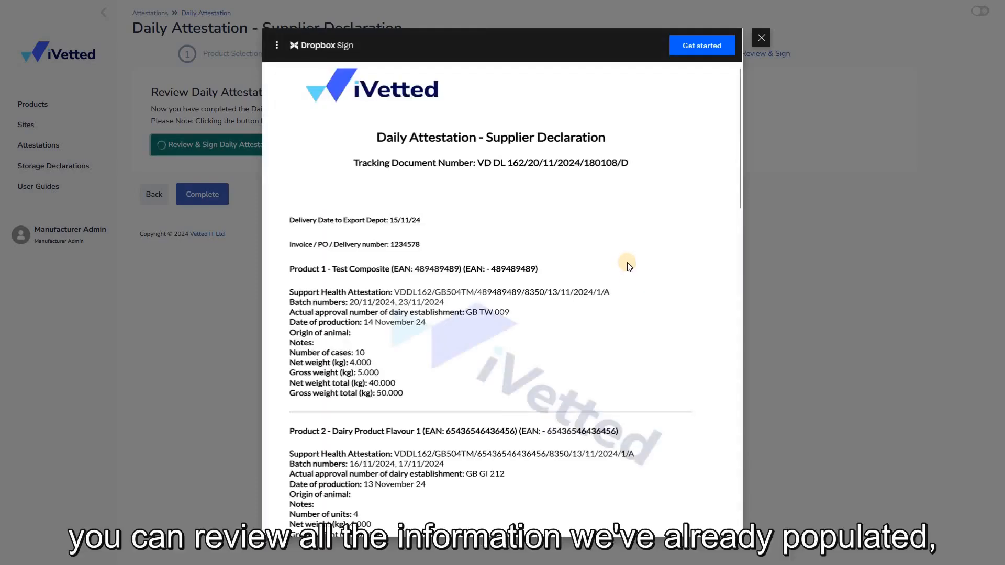
# Review the declaration's delivery, batch and weight details for all three products through to the signature field.
pyautogui.scroll(-1, 631, 277)
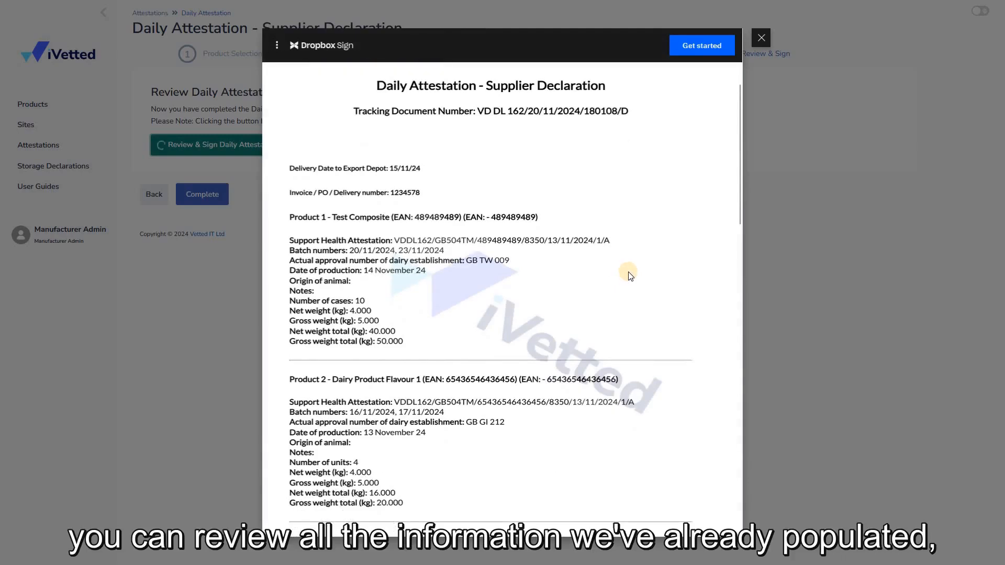
pyautogui.scroll(-1, 632, 275)
pyautogui.scroll(-5, 633, 274)
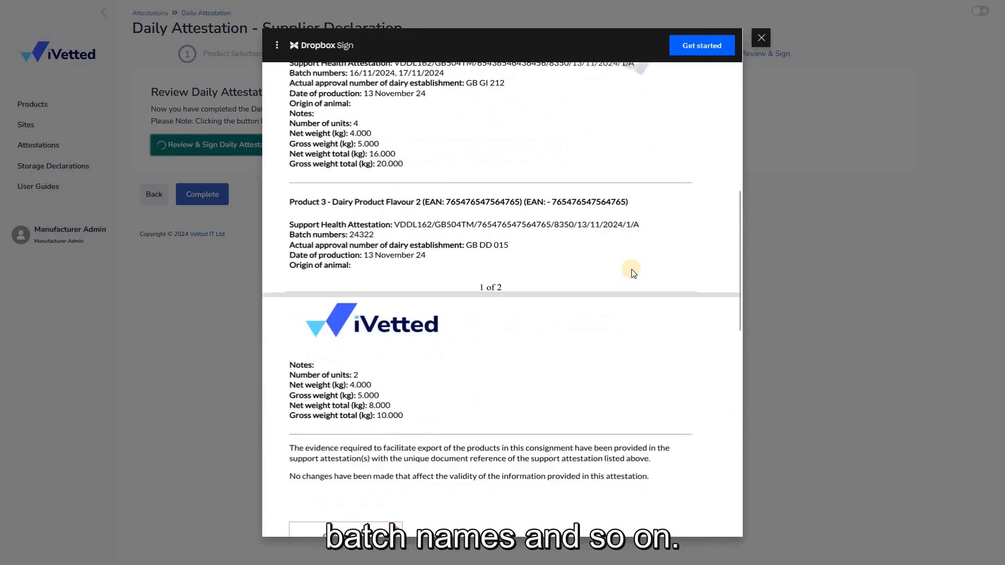
pyautogui.scroll(1, 632, 271)
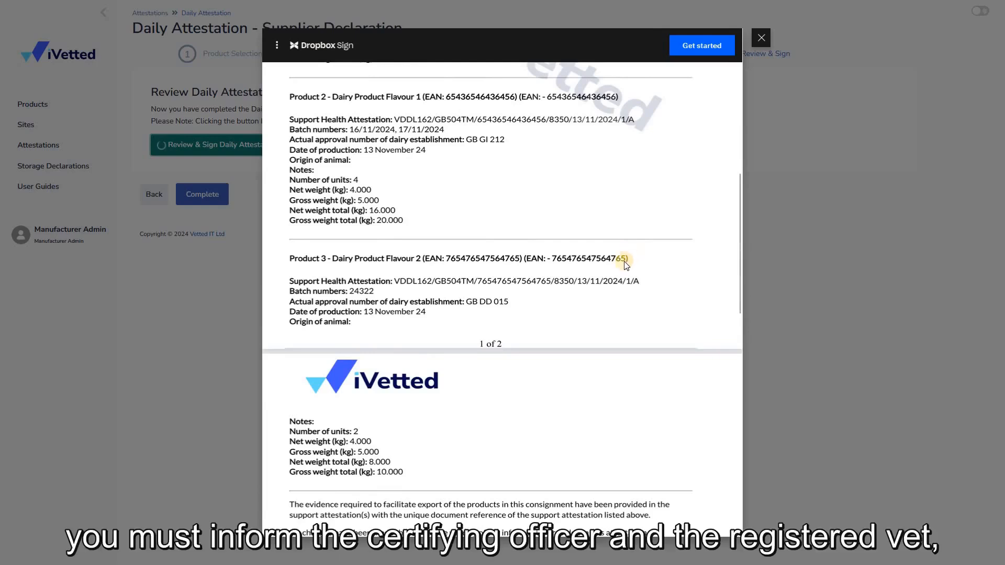
pyautogui.scroll(-2, 626, 264)
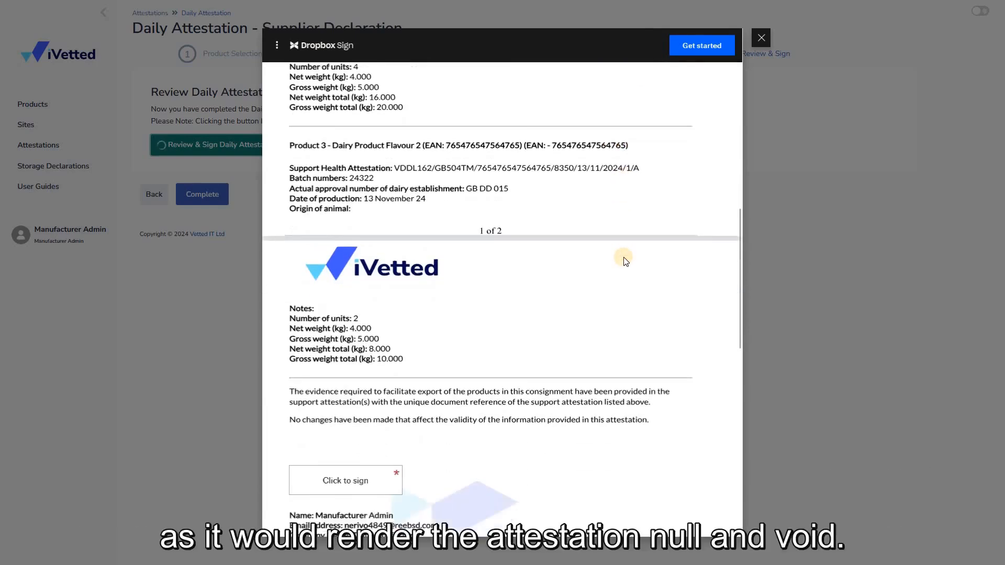
pyautogui.scroll(-2, 623, 258)
pyautogui.scroll(1, 624, 258)
pyautogui.scroll(-2, 624, 258)
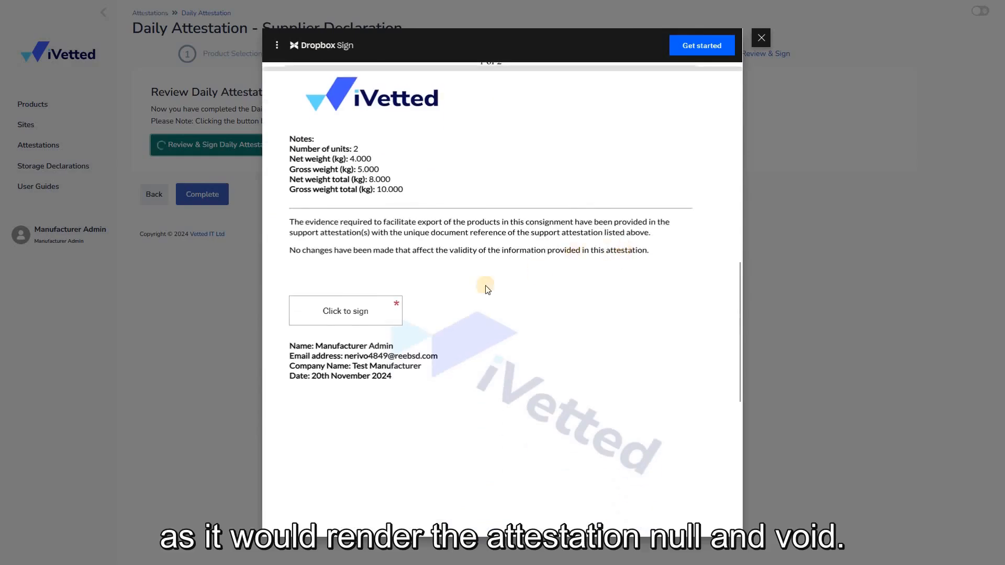
# Look through the signature methods, then draw a freehand signature and insert it into the declaration's signature field.
pyautogui.click(344, 305)
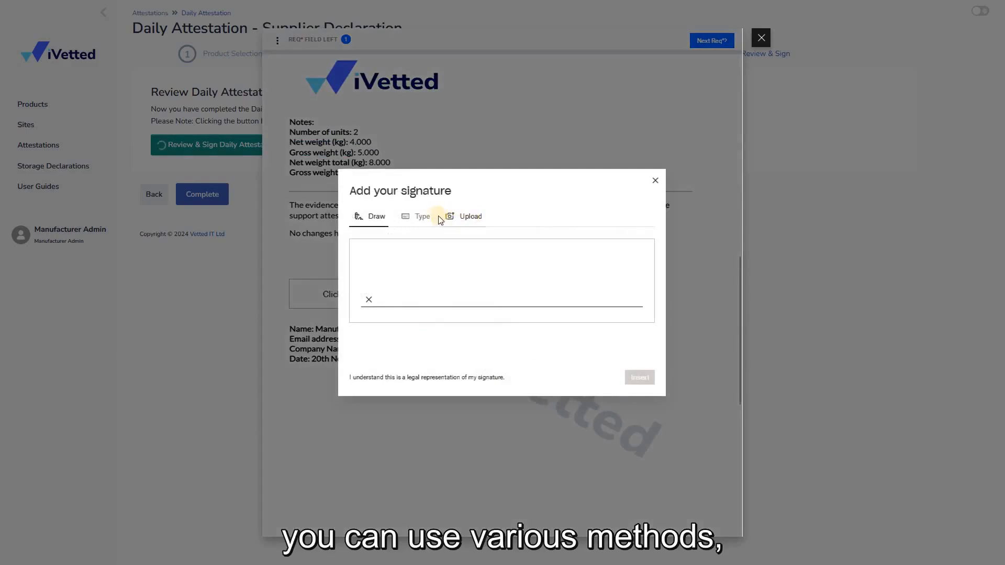
pyautogui.click(441, 219)
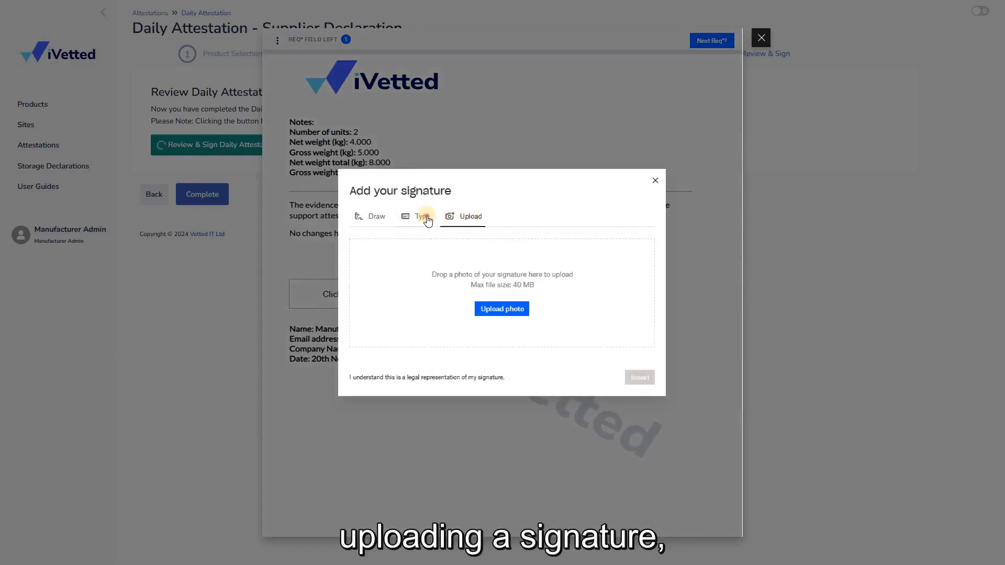
pyautogui.click(425, 219)
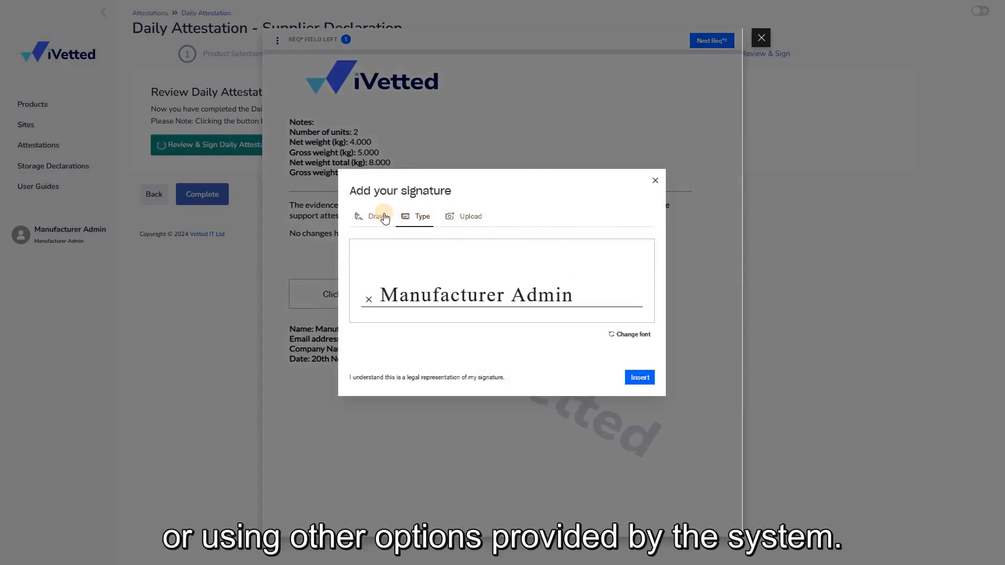
pyautogui.click(385, 219)
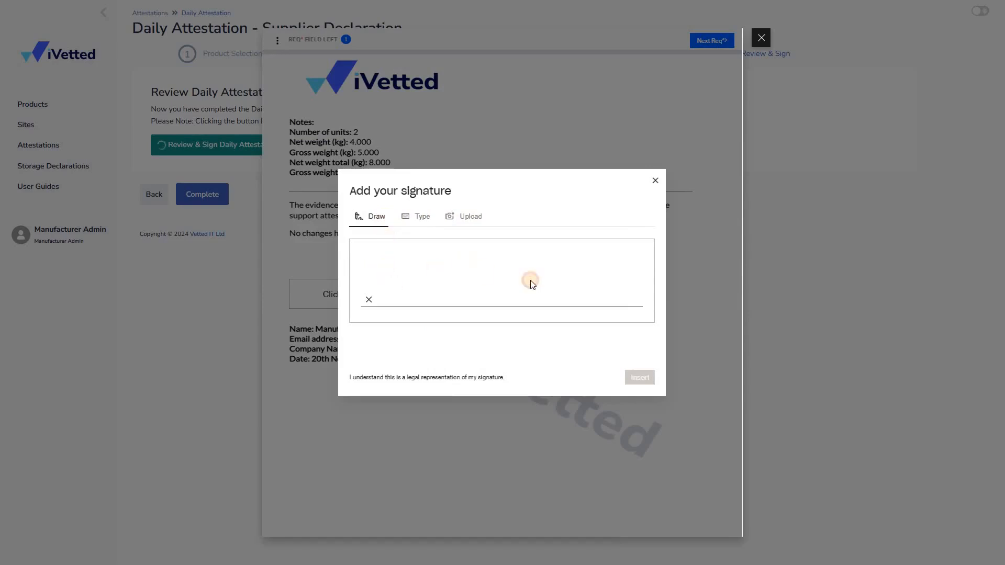
pyautogui.moveTo(393, 286); pyautogui.dragTo(567, 294)
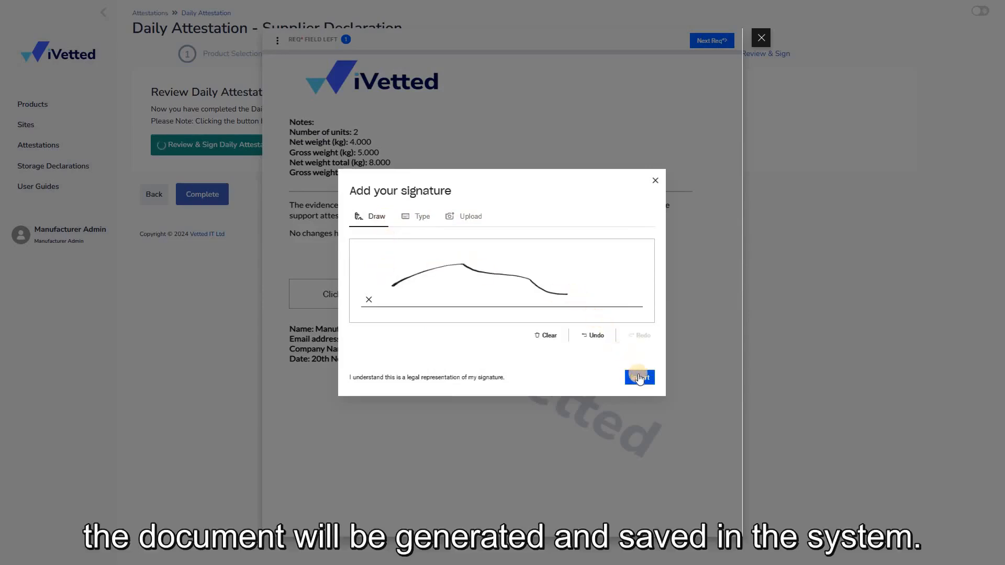
pyautogui.click(640, 377)
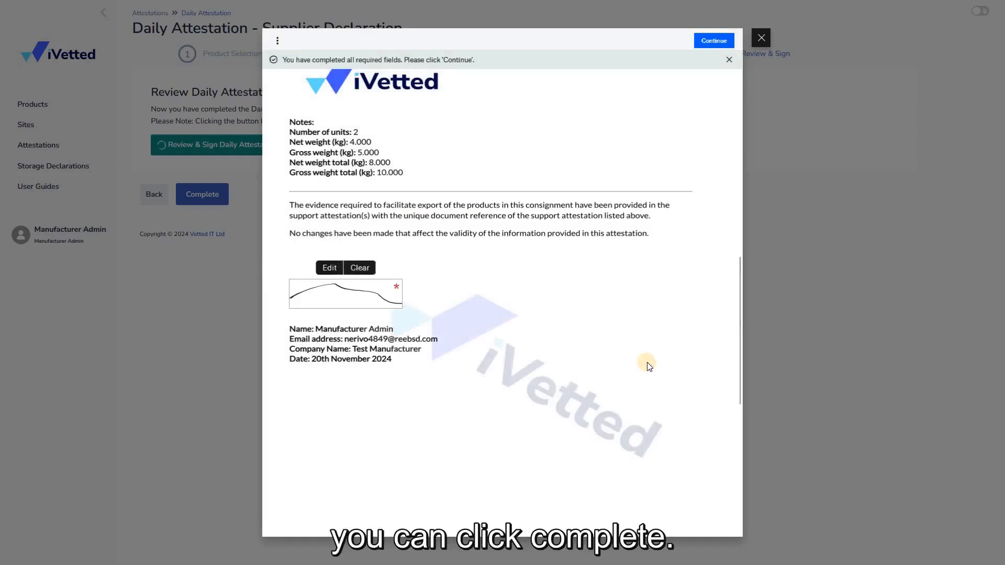
# Submit the signed declaration, agree to be legally bound by it and complete the daily attestation.
pyautogui.scroll(-1, 651, 325)
pyautogui.click(714, 37)
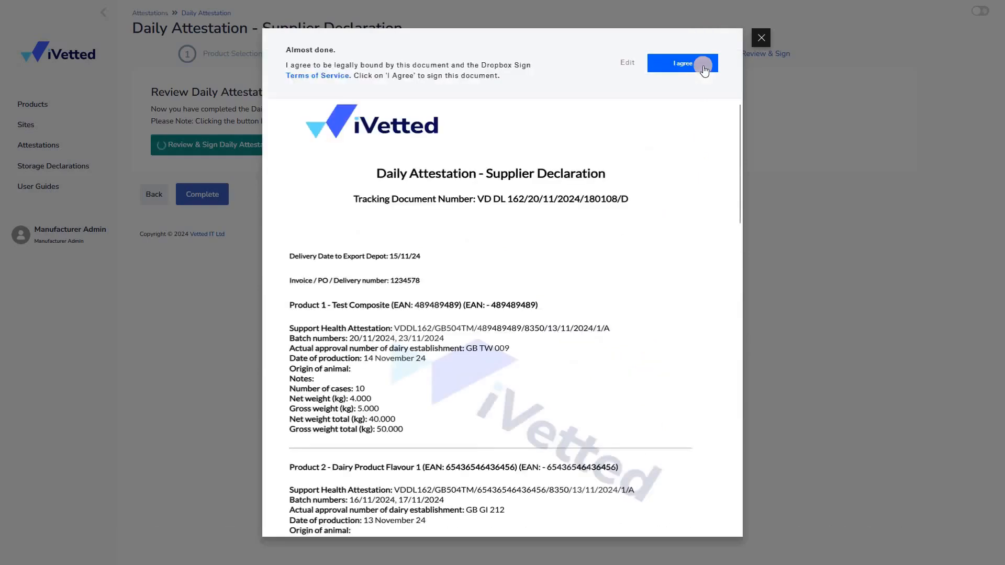
pyautogui.click(702, 65)
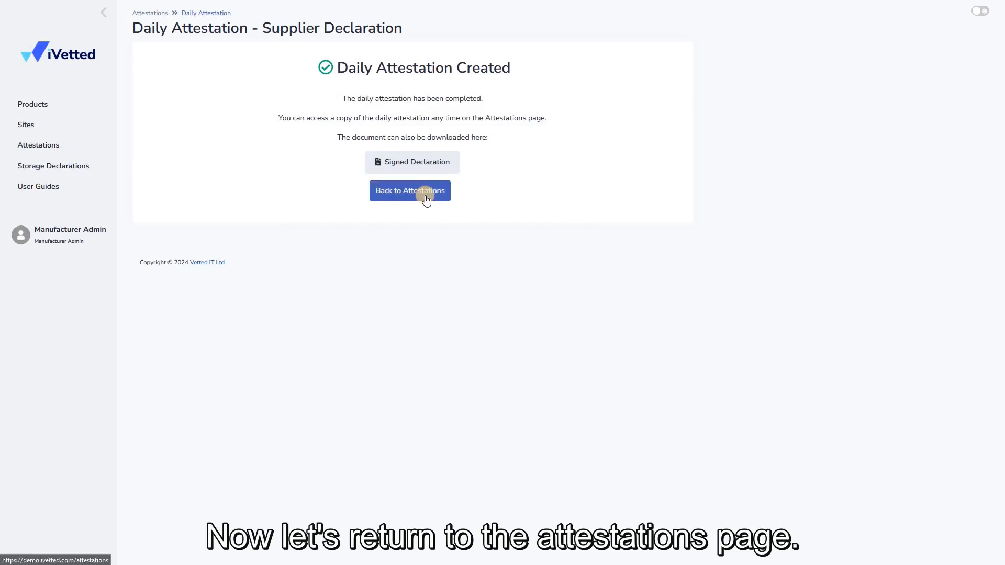
# Return to the attestations overview and view the new document in the Daily Attestations list.
pyautogui.click(426, 198)
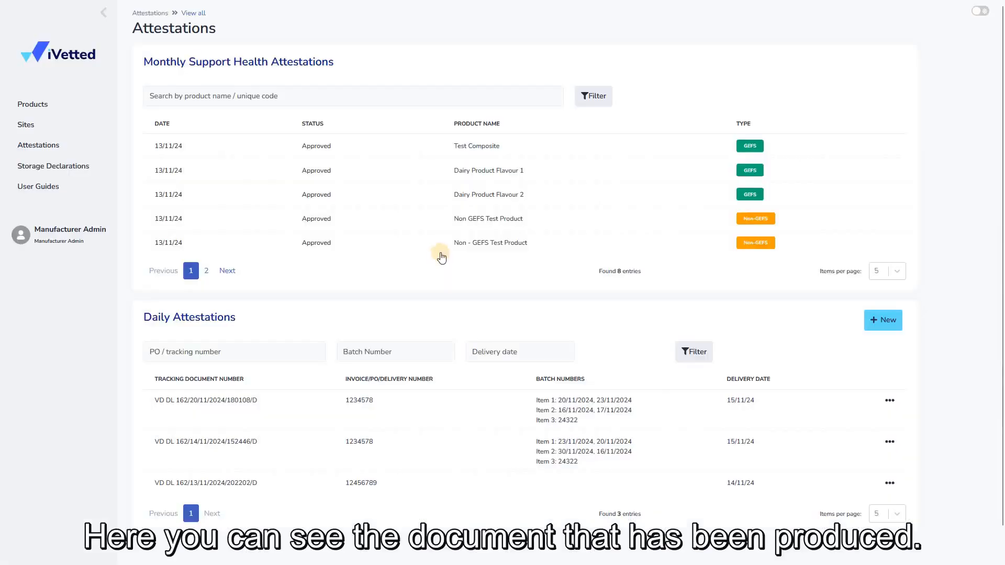
pyautogui.scroll(-1, 695, 407)
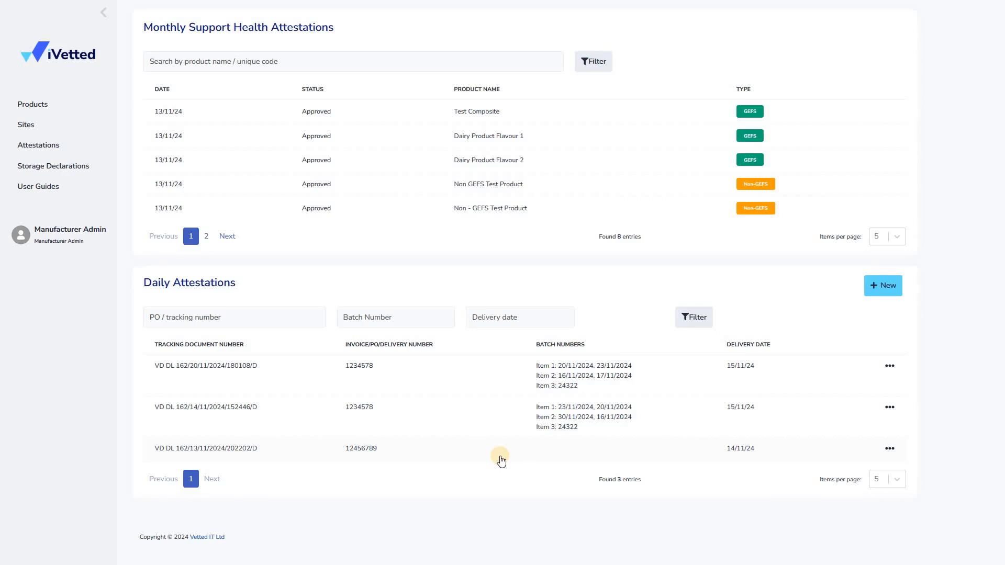
# Open the details of the second daily attestation in the list and review the information for all three products.
pyautogui.scroll(1, 498, 458)
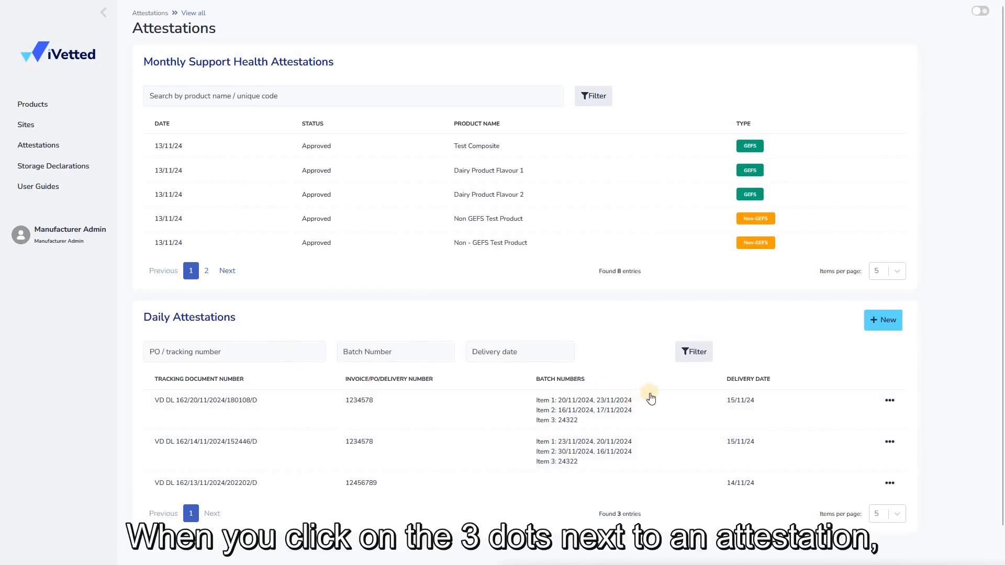
pyautogui.click(891, 401)
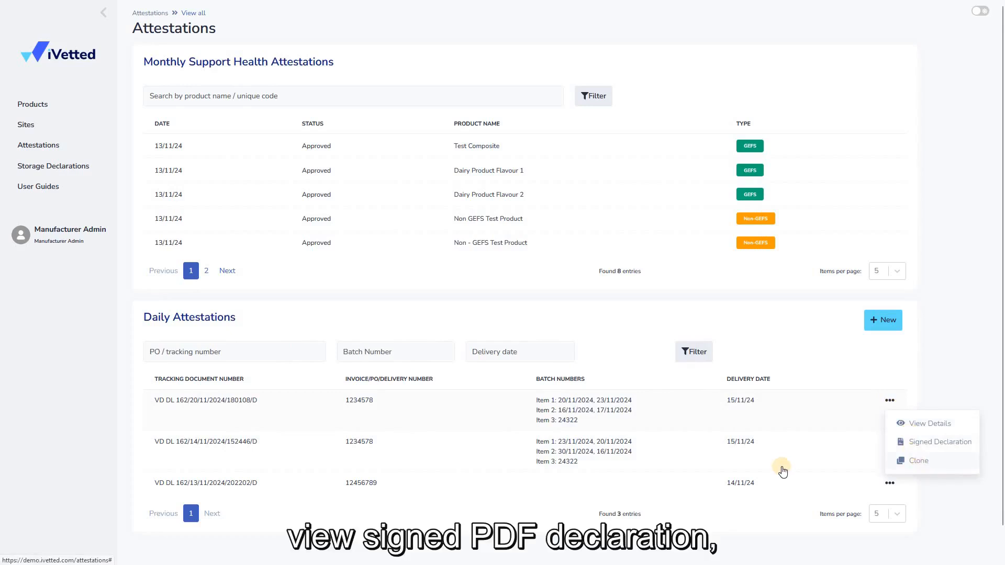
pyautogui.click(878, 459)
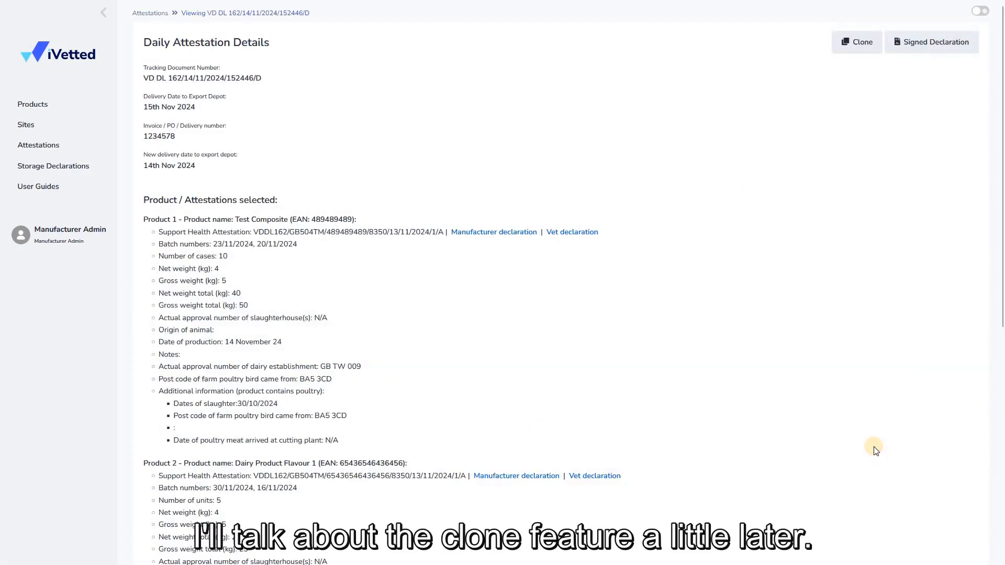
pyautogui.middleClick(655, 264)
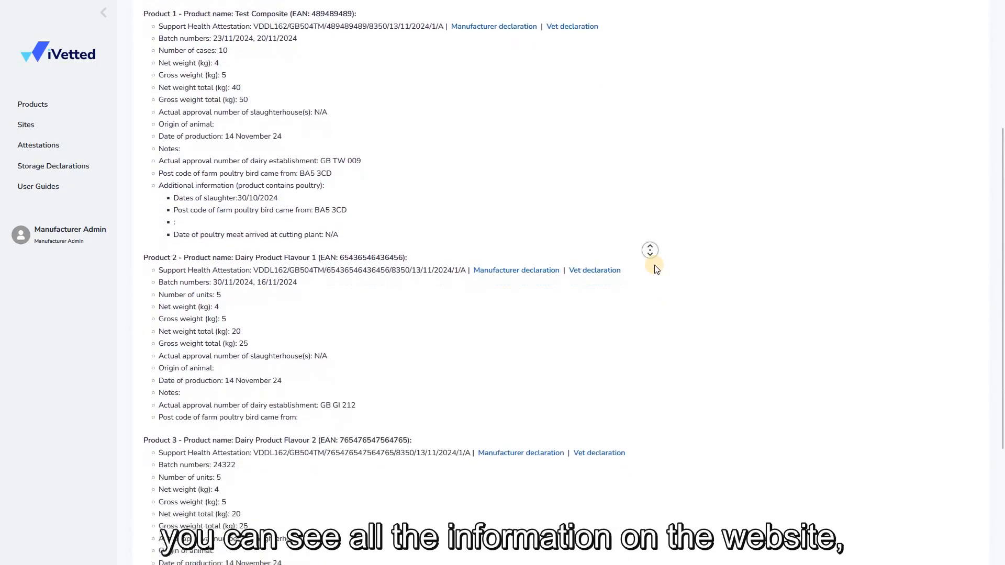
pyautogui.middleClick(656, 271)
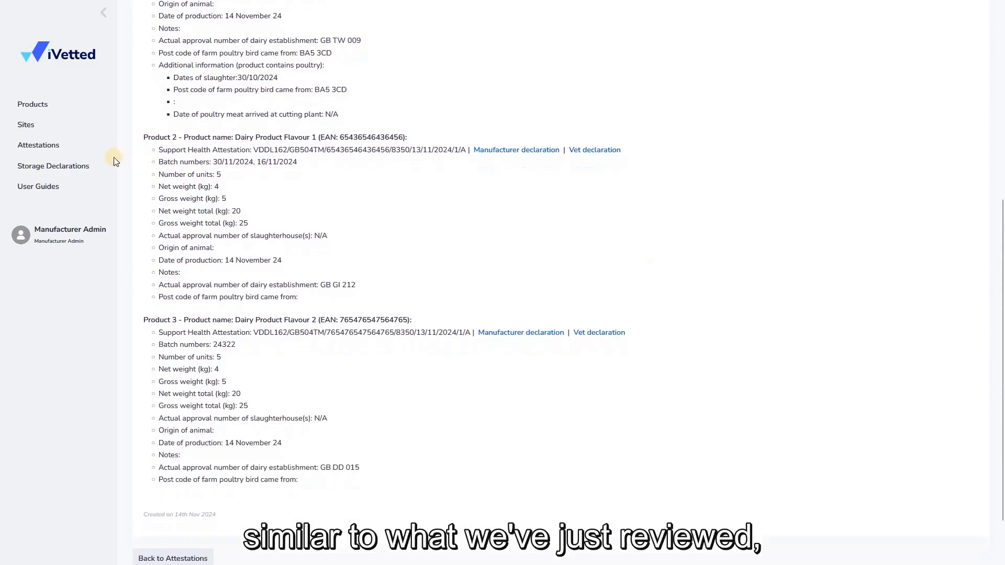
# Return to the attestations overview, open the same attestation's signed declaration PDF and review it through to the signature.
pyautogui.click(58, 148)
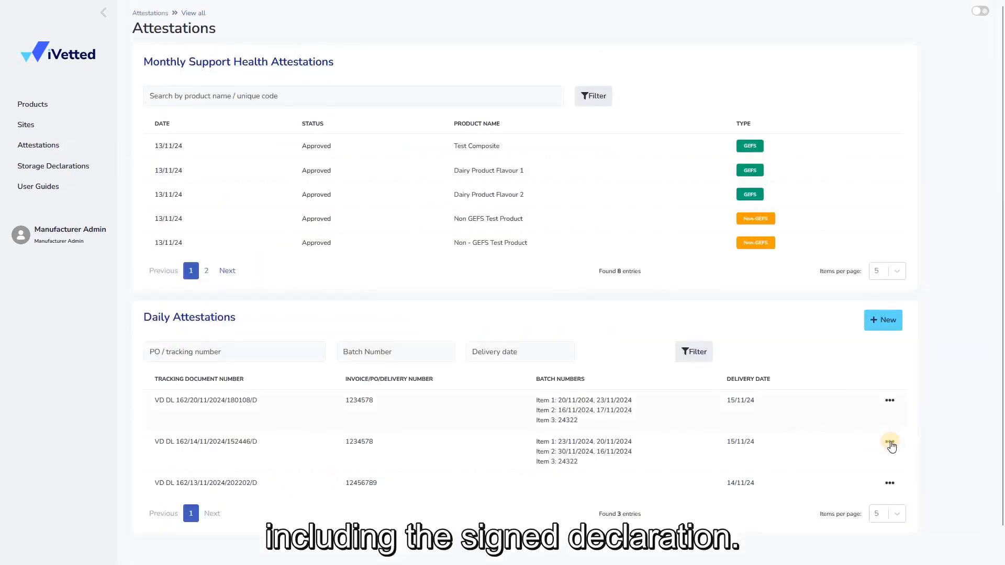
pyautogui.click(889, 443)
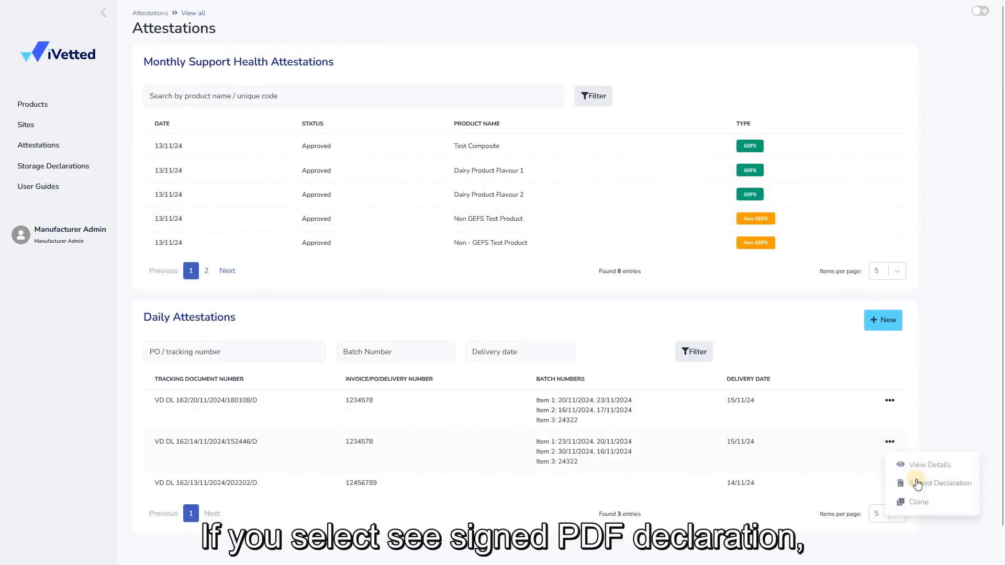
pyautogui.click(916, 483)
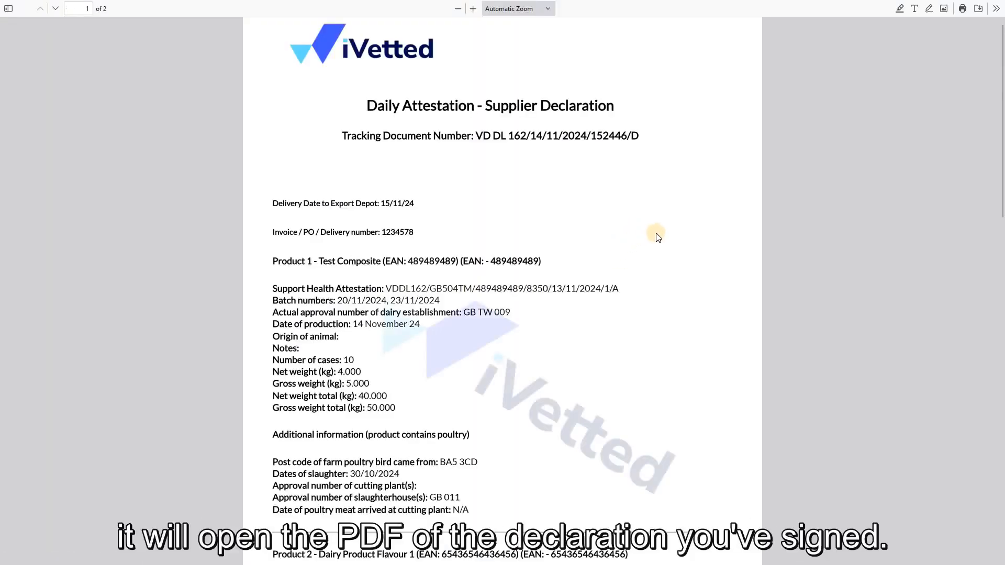
pyautogui.scroll(-10, 674, 223)
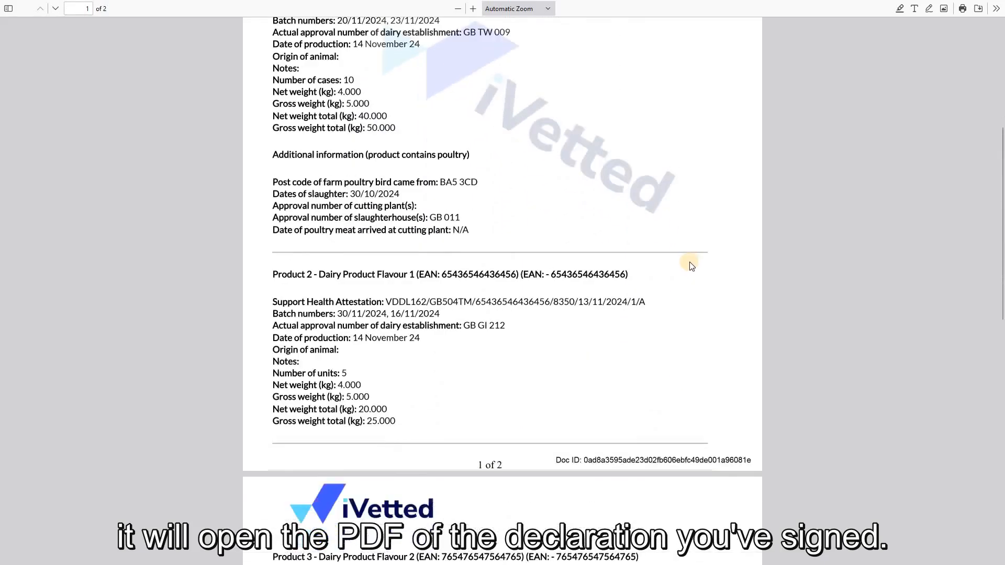
pyautogui.scroll(-3, 691, 266)
pyautogui.scroll(-3, 740, 253)
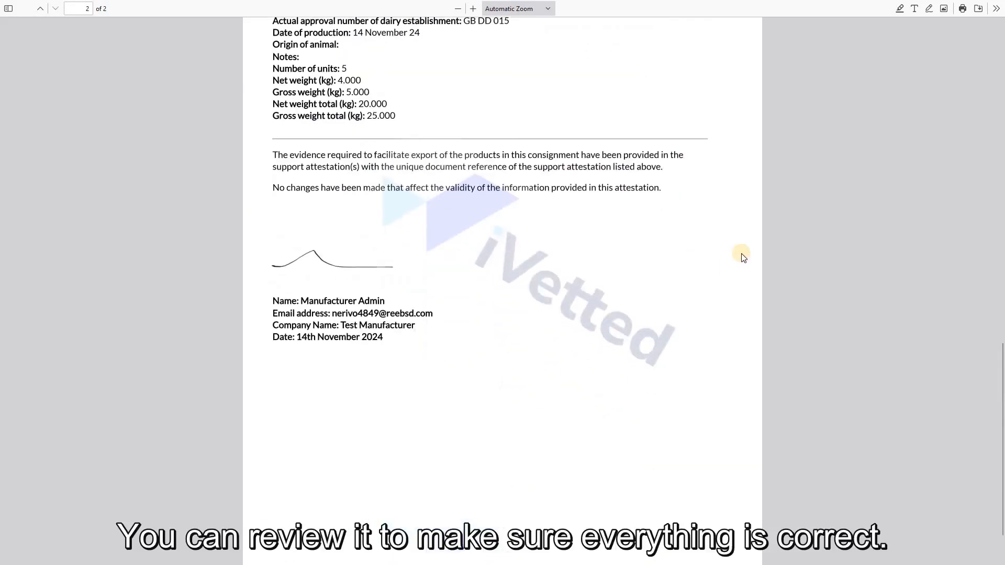
pyautogui.scroll(-1, 822, 193)
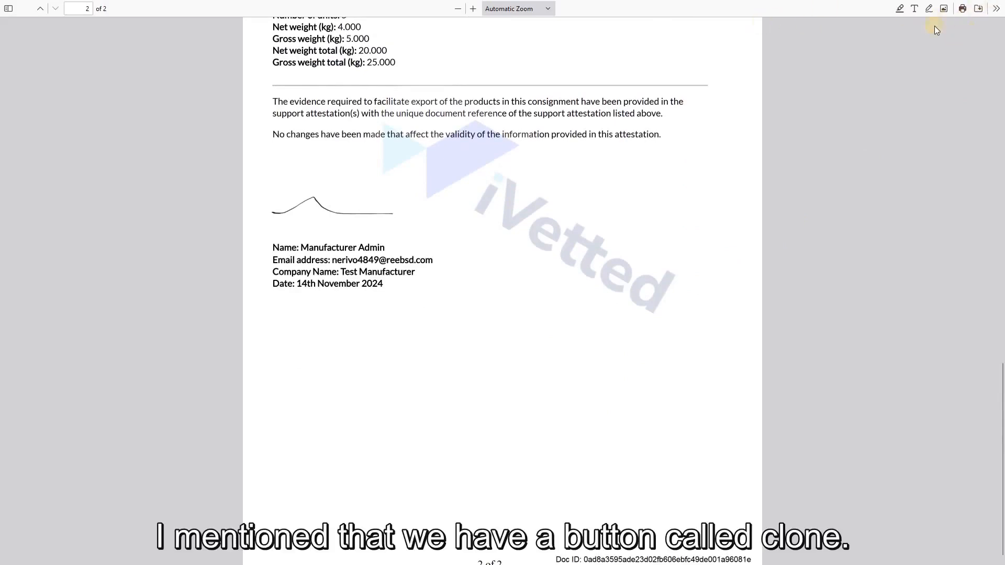
# Clone the second daily attestation in the list and set the delivery date to export depot to 17 November 2024.
pyautogui.click(226, 14)
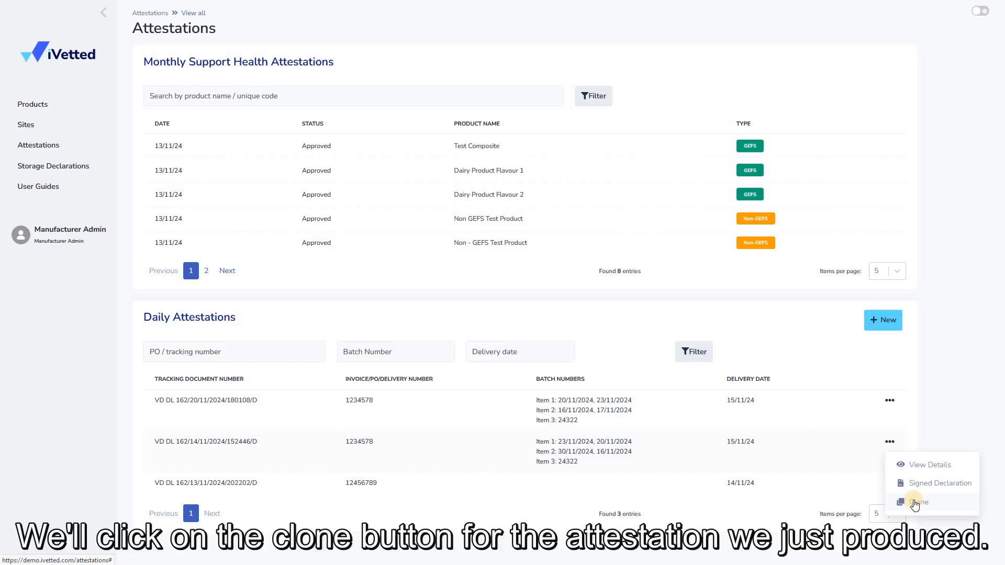
pyautogui.click(915, 503)
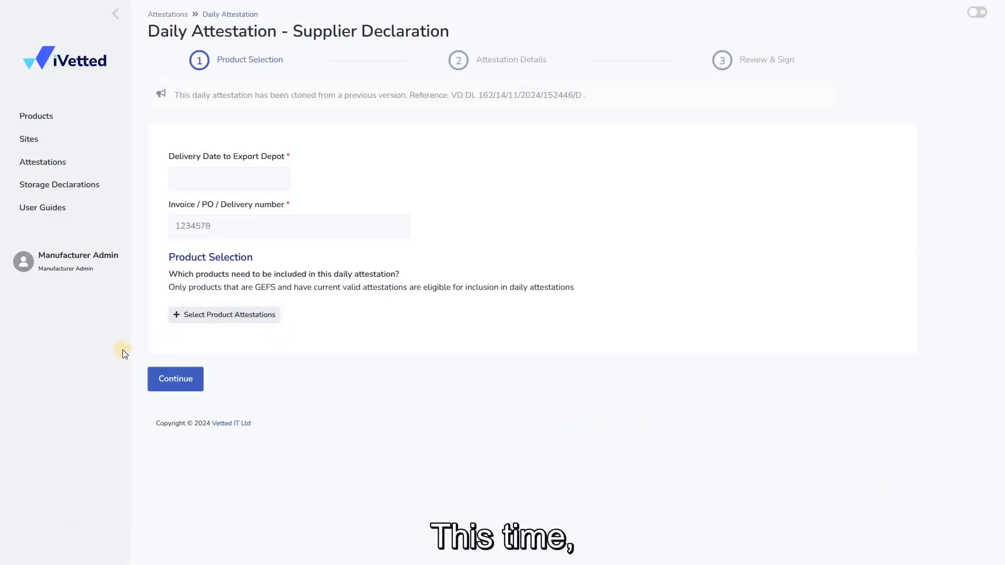
pyautogui.click(237, 182)
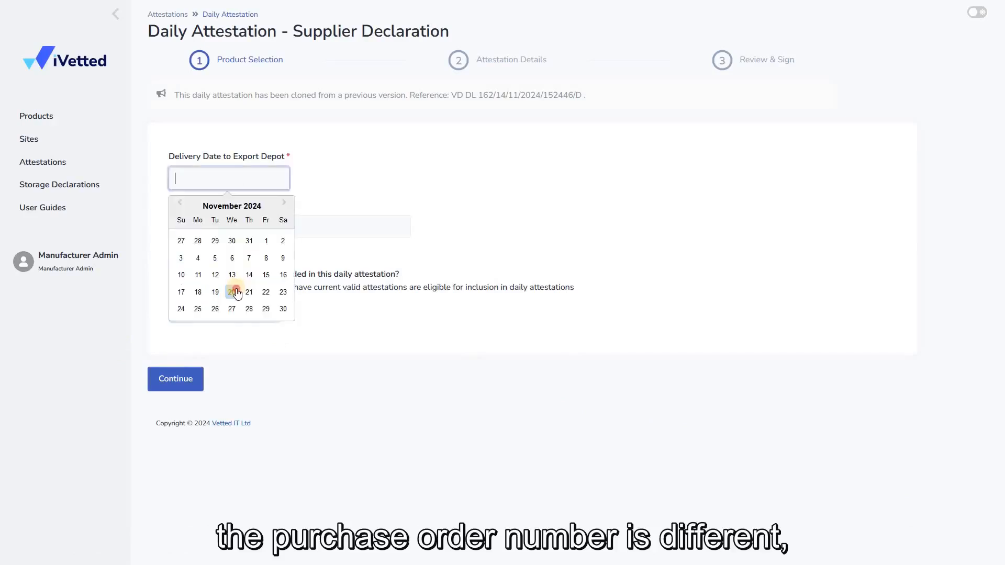
pyautogui.moveTo(237, 294); pyautogui.dragTo(186, 296)
pyautogui.click(183, 293)
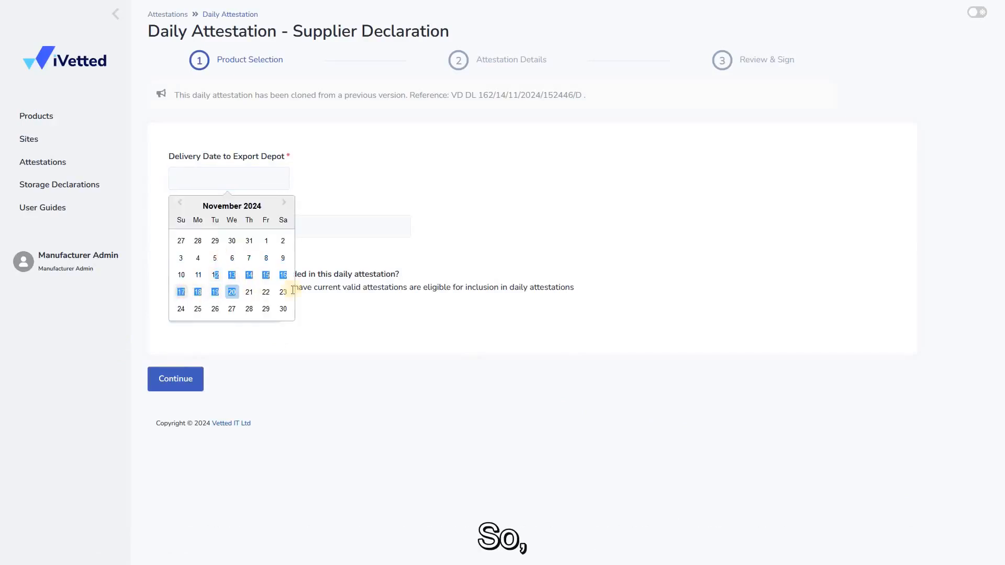
pyautogui.scroll(-1, 335, 441)
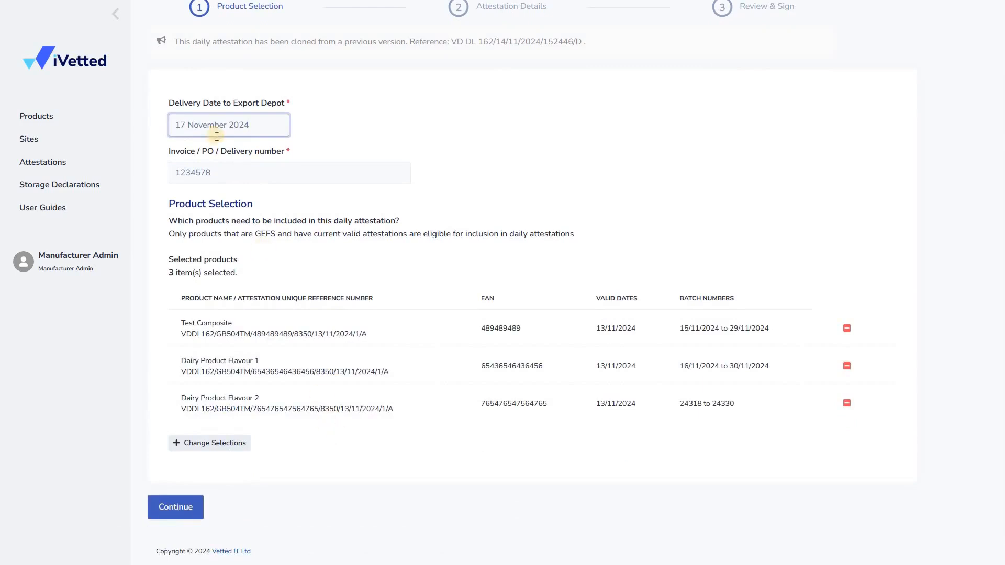
# Add 12 to the end of the cloned attestation's invoice / PO / delivery number, keeping the delivery date as set.
pyautogui.click(233, 171)
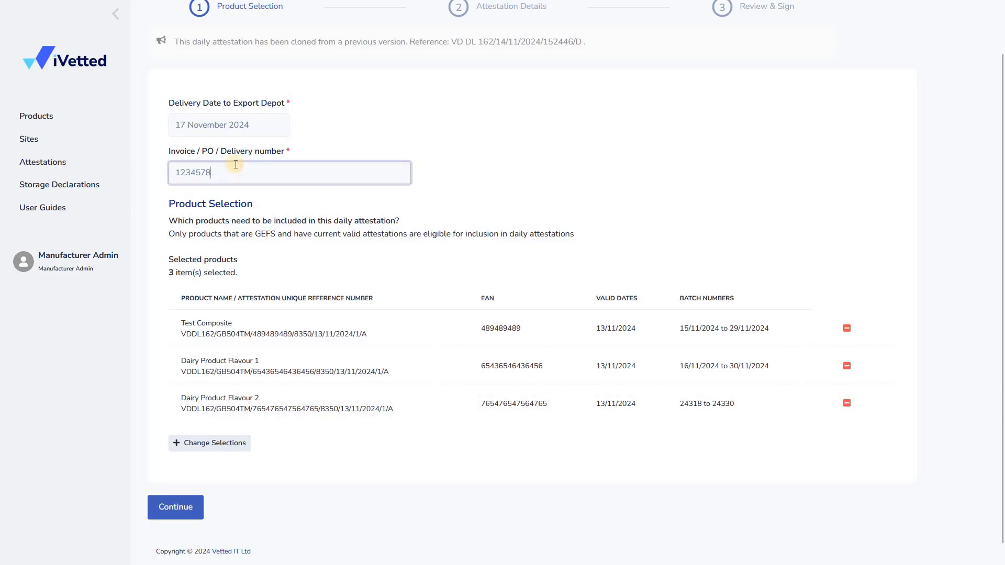
pyautogui.write('12')
pyautogui.click(251, 130)
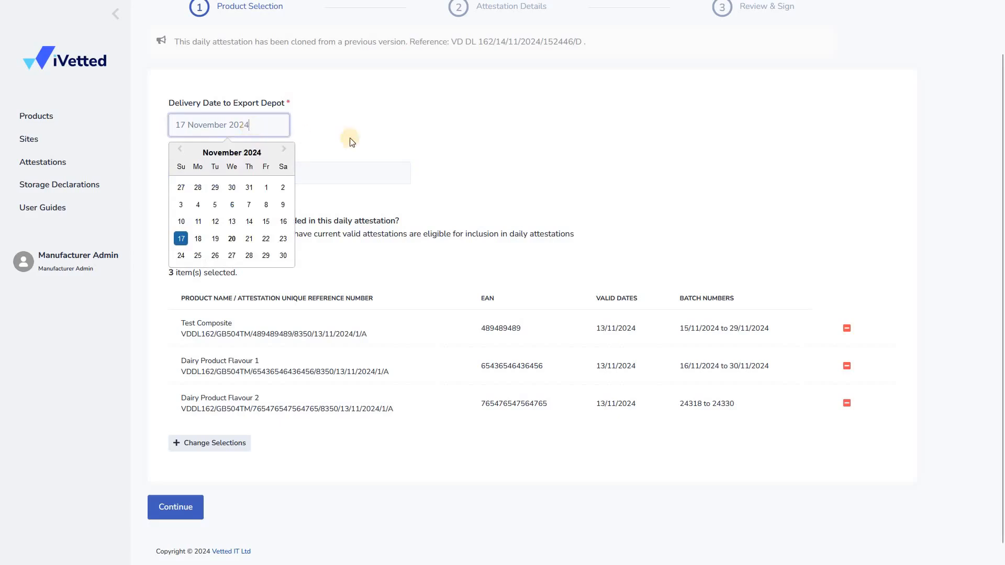
pyautogui.click(429, 246)
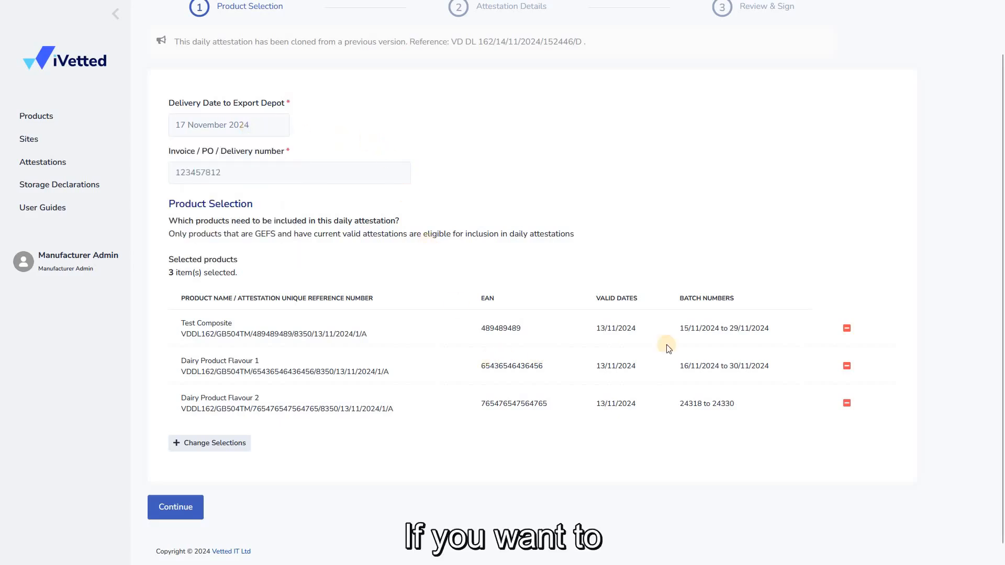
# Look over the product selection without changing it and continue to the attestation details.
pyautogui.scroll(-1, 665, 346)
pyautogui.click(191, 427)
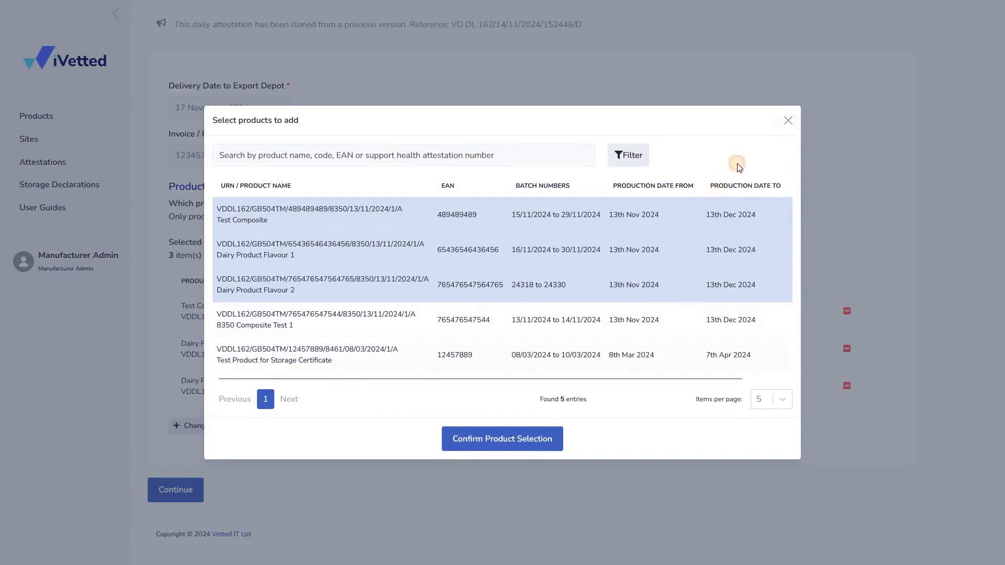
pyautogui.click(788, 120)
pyautogui.click(195, 491)
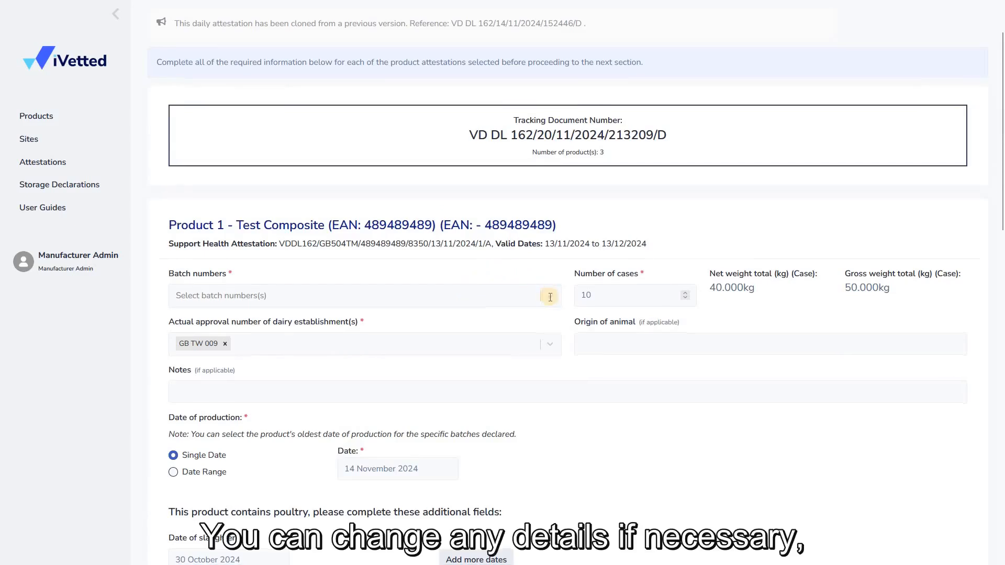
# Select batch numbers 18/11/2024 and 24/11/2024 for Product 1, Test Composite.
pyautogui.scroll(-1, 545, 290)
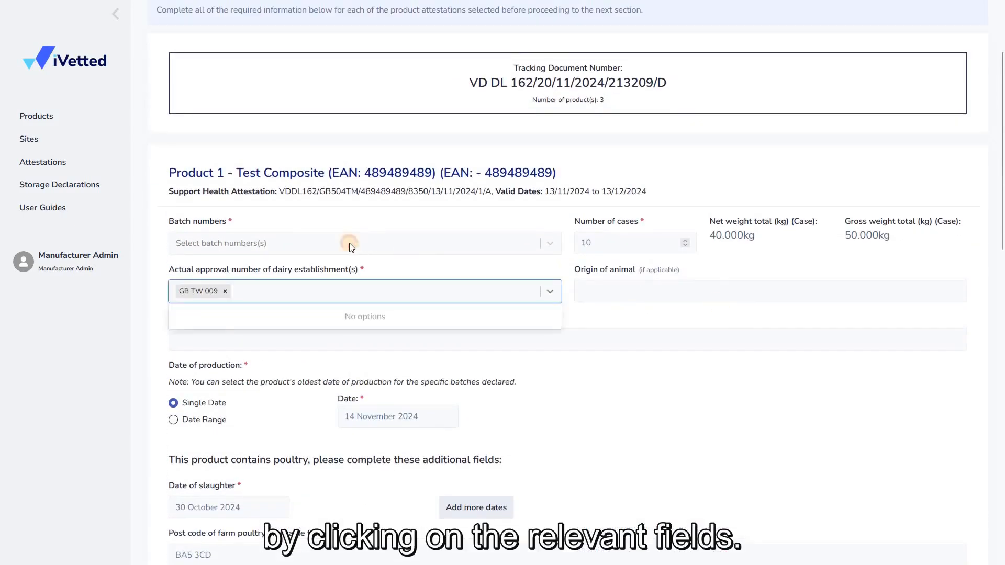
pyautogui.click(325, 252)
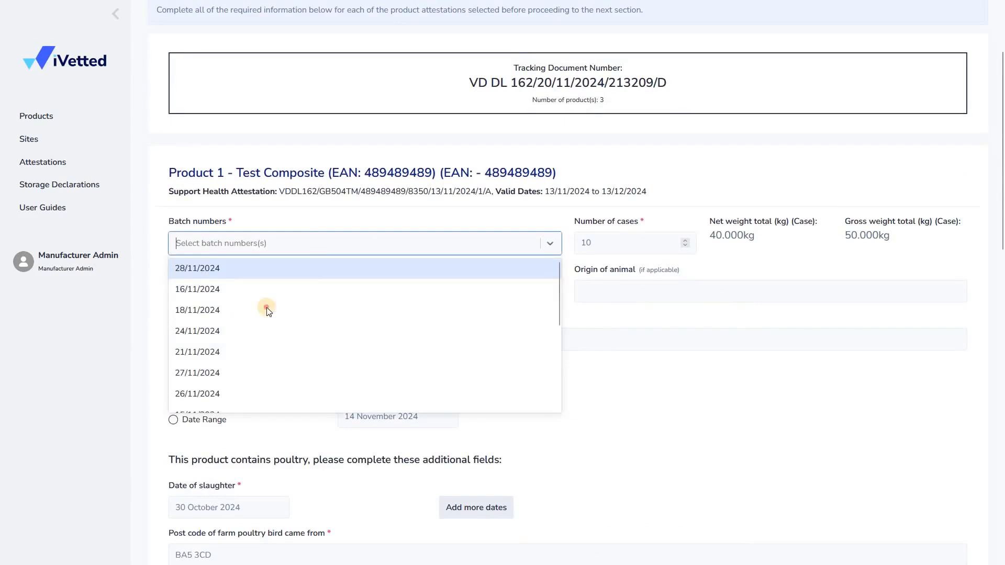
pyautogui.click(316, 312)
pyautogui.click(335, 244)
pyautogui.click(320, 310)
# Select batch numbers 30/11/2024 and 25/11/2024 for Product 2, Dairy Product Flavour 1.
pyautogui.scroll(-4, 751, 234)
pyautogui.scroll(-1, 754, 237)
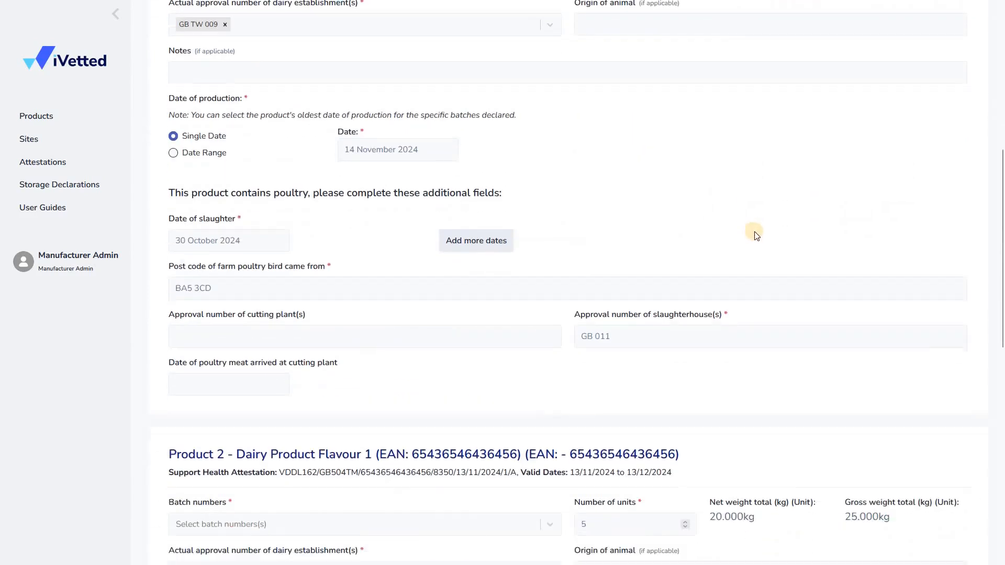
pyautogui.scroll(-6, 310, 225)
pyautogui.click(315, 211)
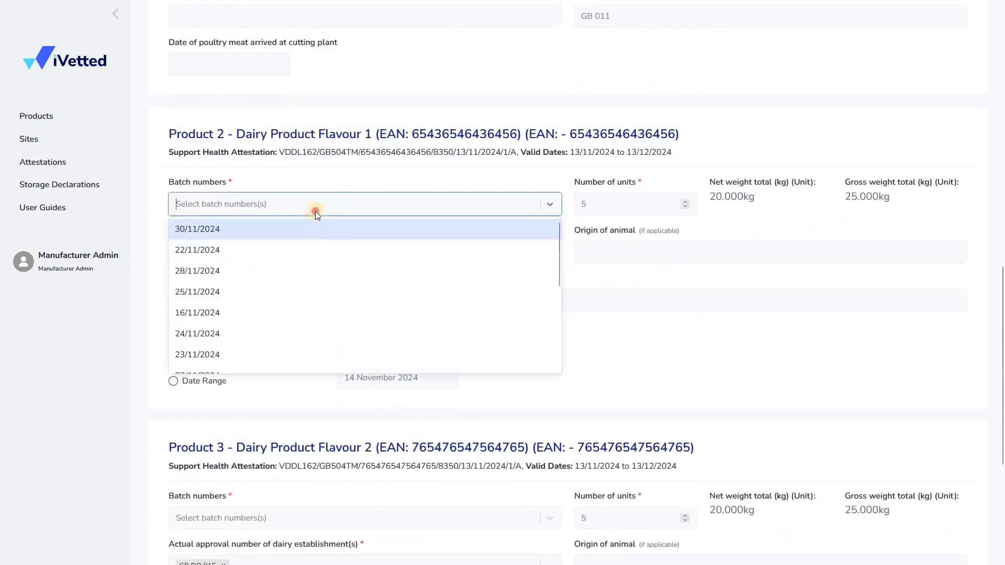
pyautogui.click(317, 229)
pyautogui.click(614, 249)
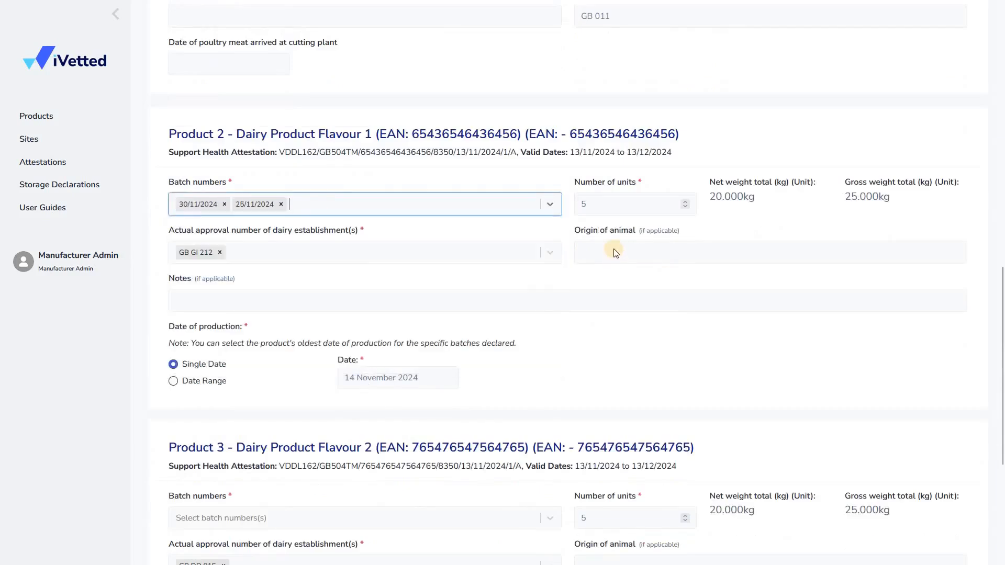
# Select batch numbers 24323 and 24324 for Product 3, Dairy Product Flavour 2.
pyautogui.scroll(-5, 309, 314)
pyautogui.click(317, 262)
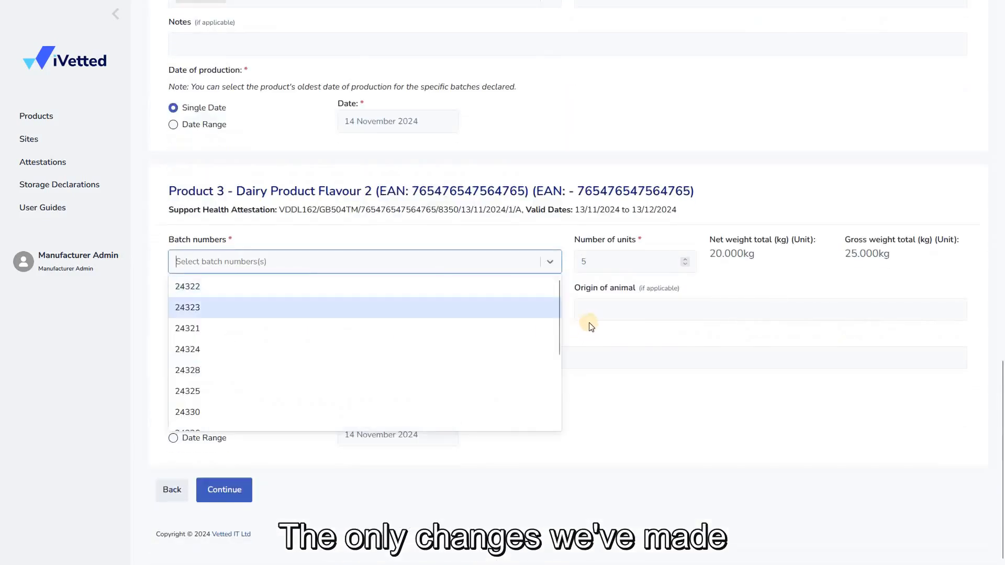
pyautogui.click(317, 308)
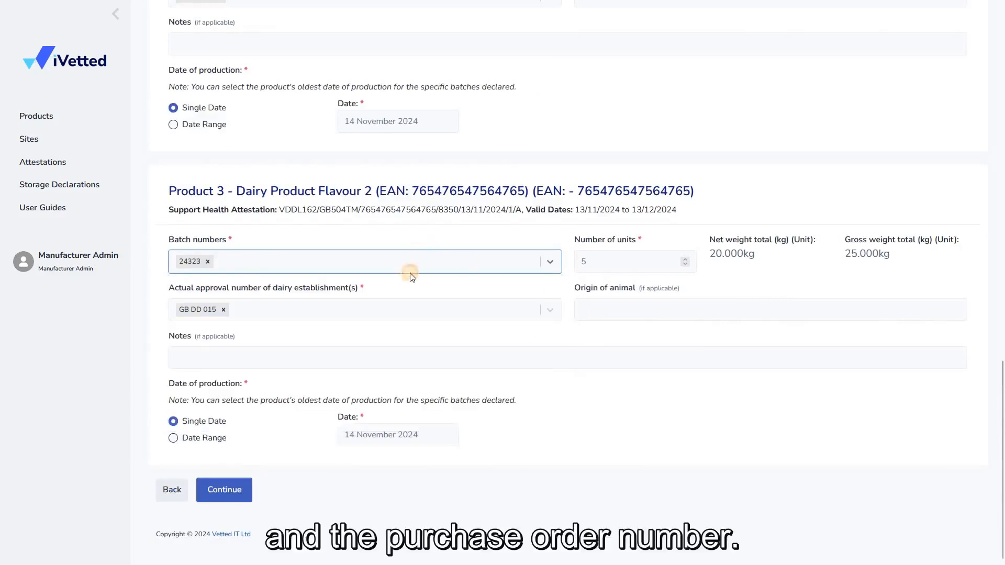
pyautogui.click(392, 268)
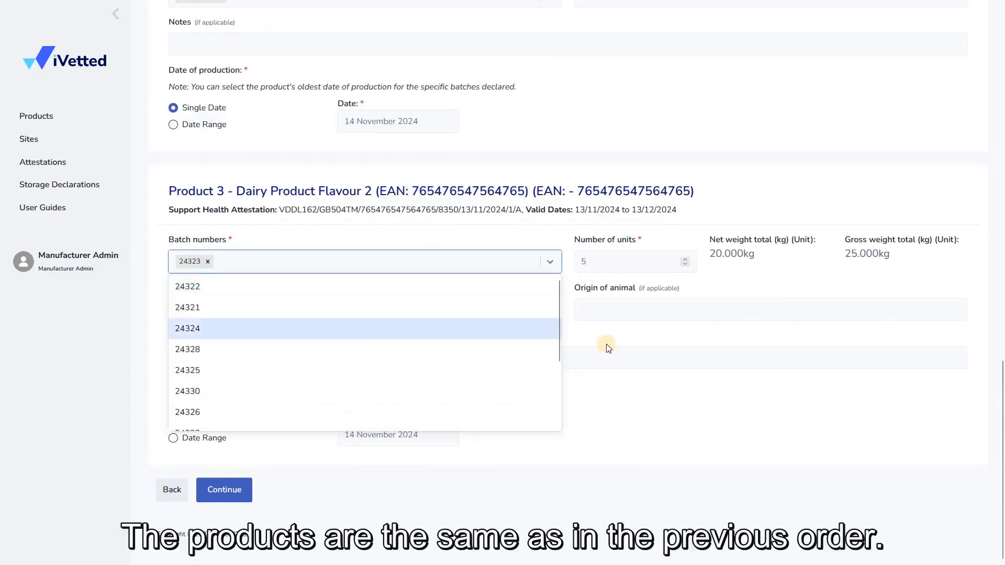
pyautogui.press('Return')
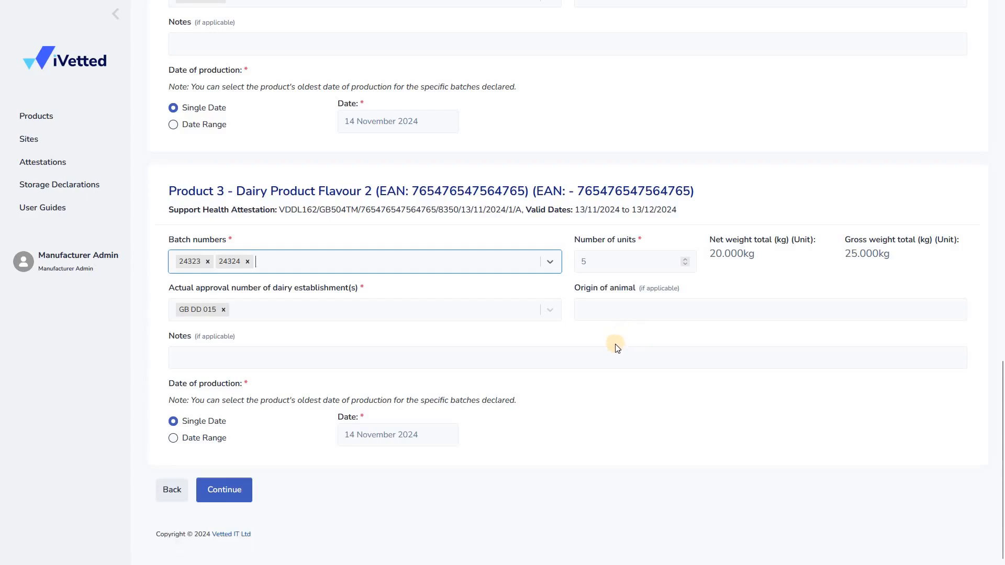
# Continue to Review & Sign, open the declaration for signing and review it through to the signature field.
pyautogui.click(228, 486)
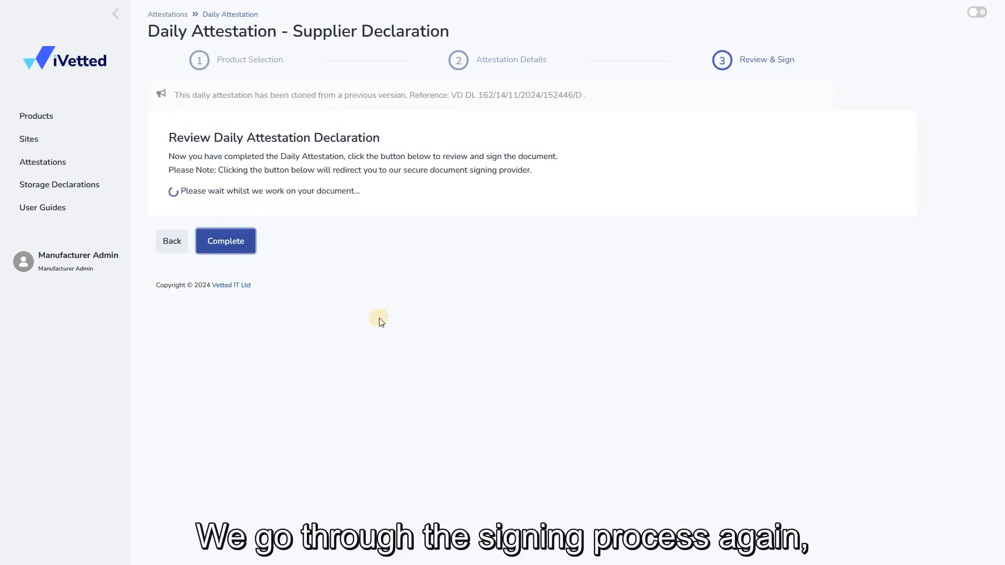
pyautogui.click(312, 199)
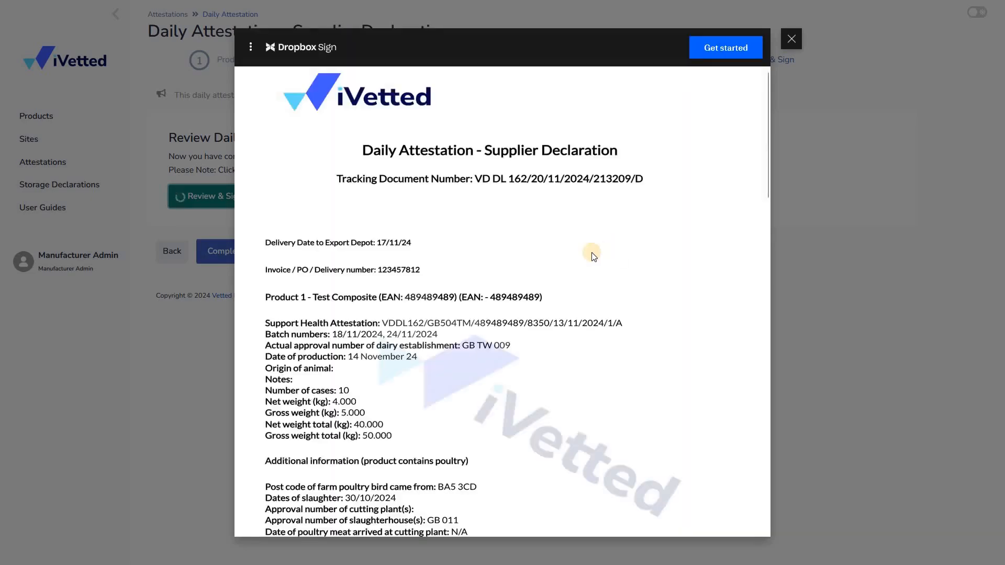
pyautogui.scroll(-10, 419, 309)
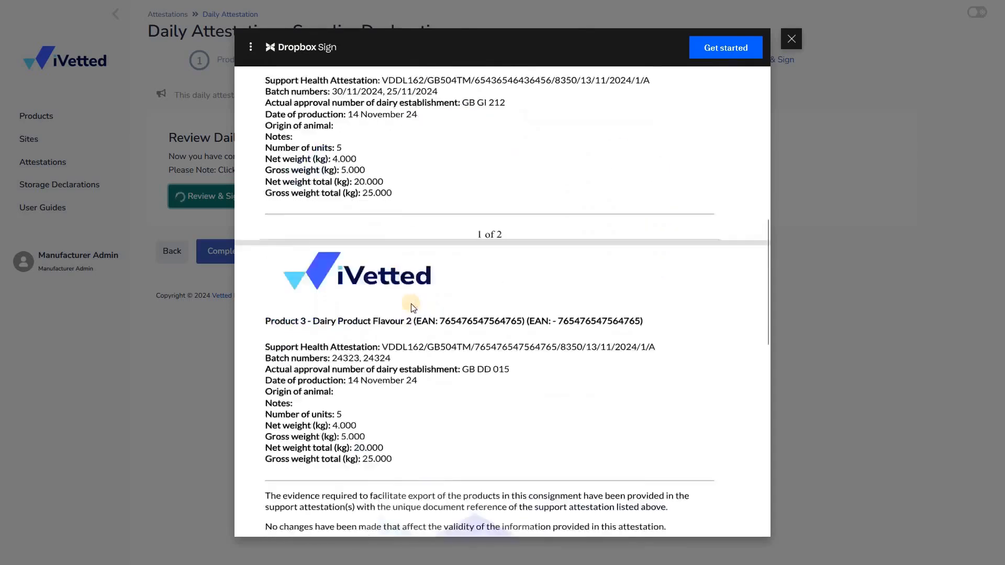
pyautogui.scroll(-8, 410, 304)
pyautogui.scroll(2, 335, 291)
# Draw and insert a signature in the declaration's signature field, and agree to the terms to sign the document.
pyautogui.click(361, 296)
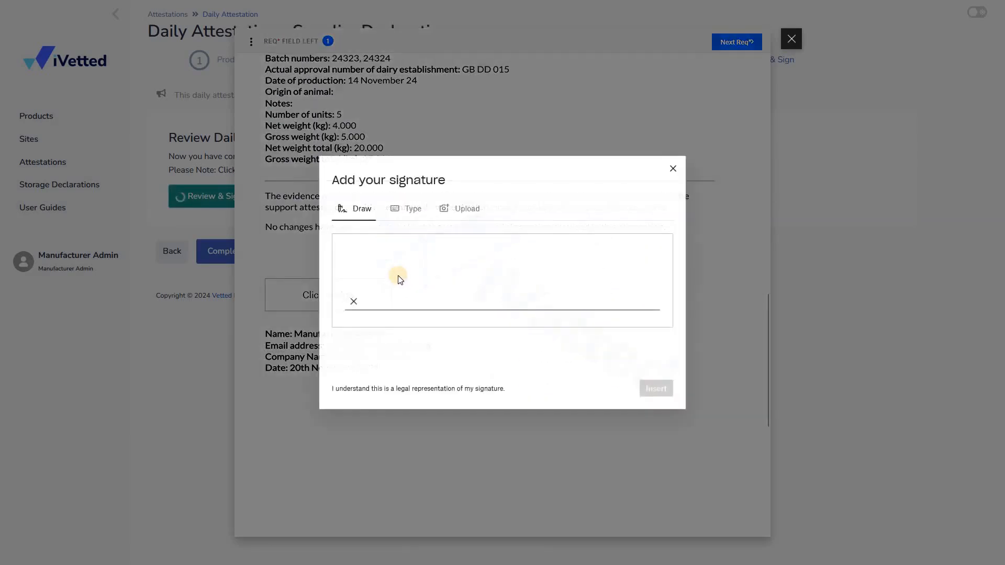
pyautogui.moveTo(397, 275); pyautogui.dragTo(625, 284)
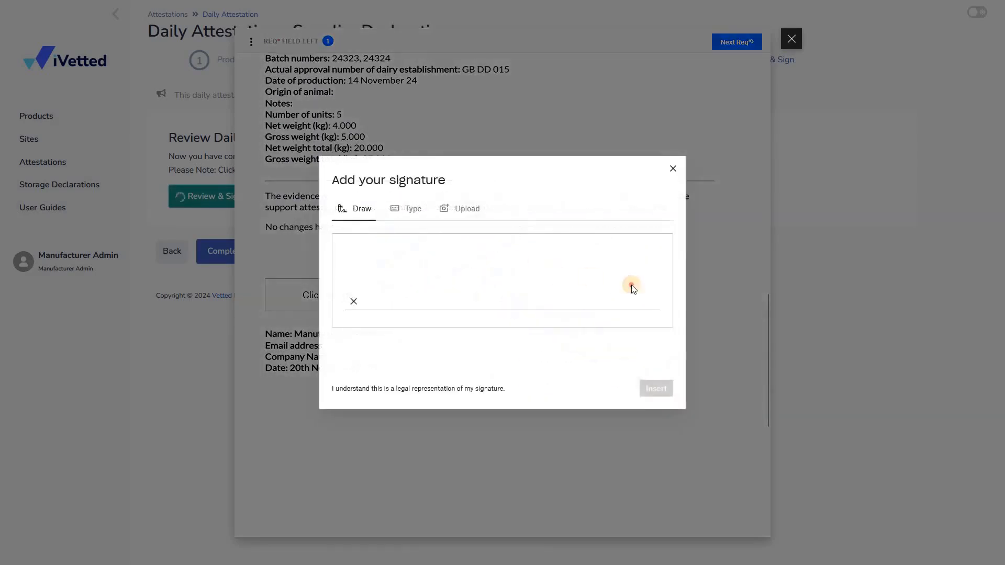
pyautogui.click(734, 46)
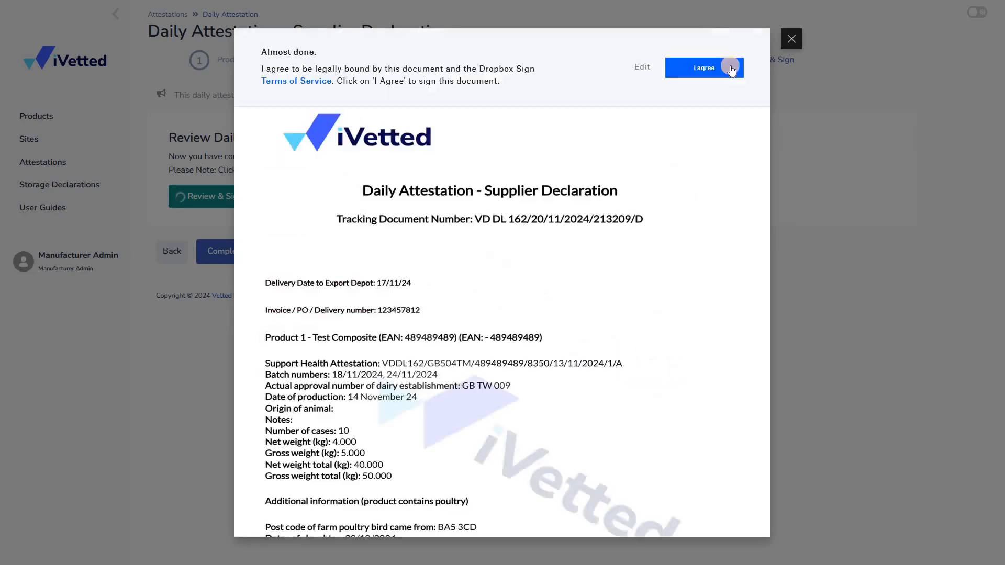
pyautogui.click(732, 69)
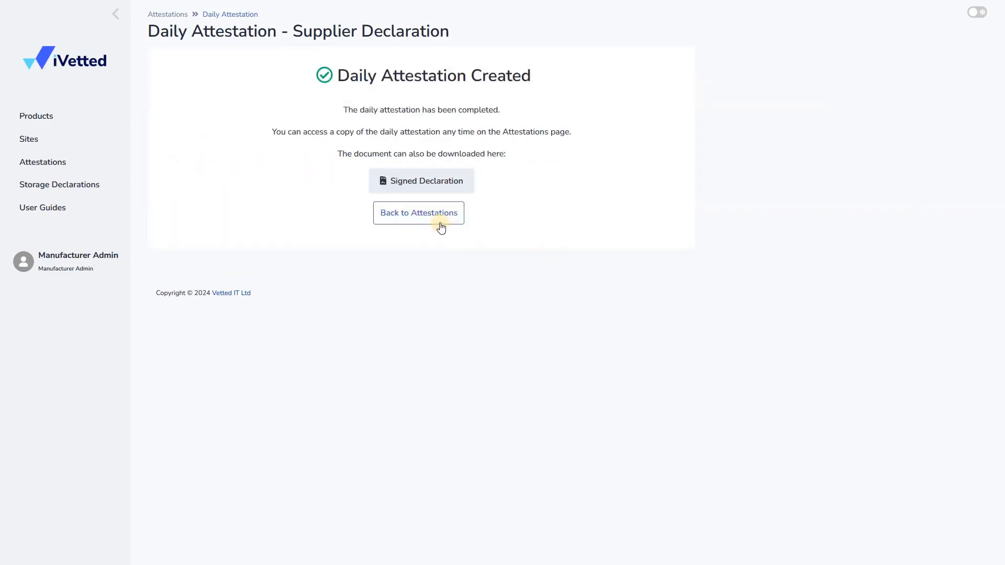
# Return to the attestations list and open the details of the daily attestation with delivery date 17/11/24.
pyautogui.click(440, 224)
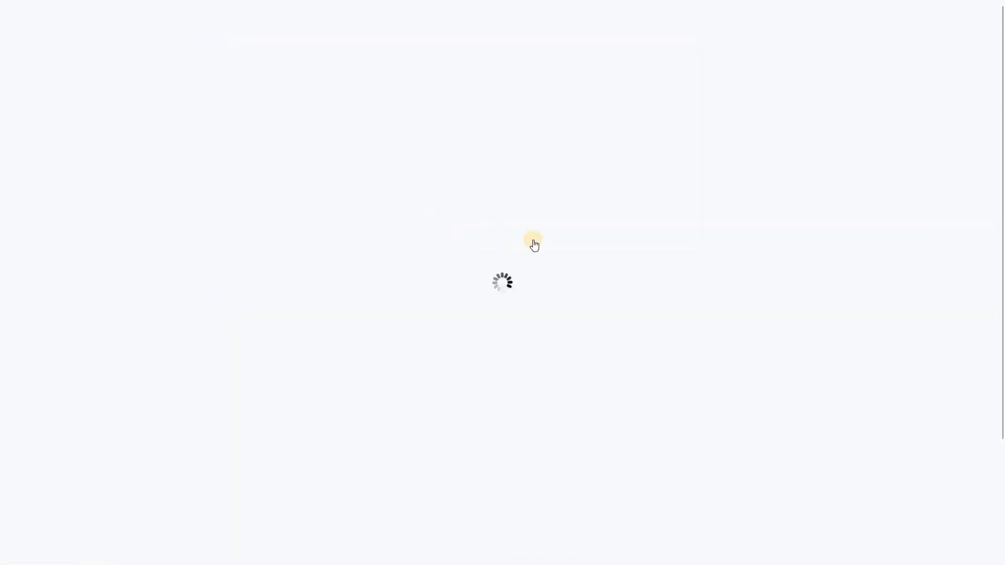
pyautogui.scroll(-2, 700, 284)
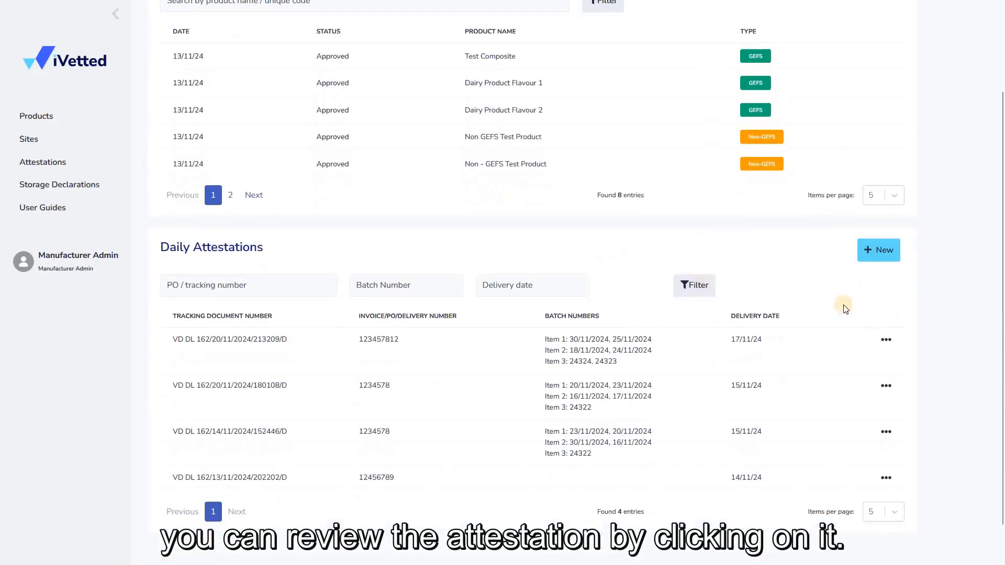
pyautogui.click(885, 340)
pyautogui.click(908, 361)
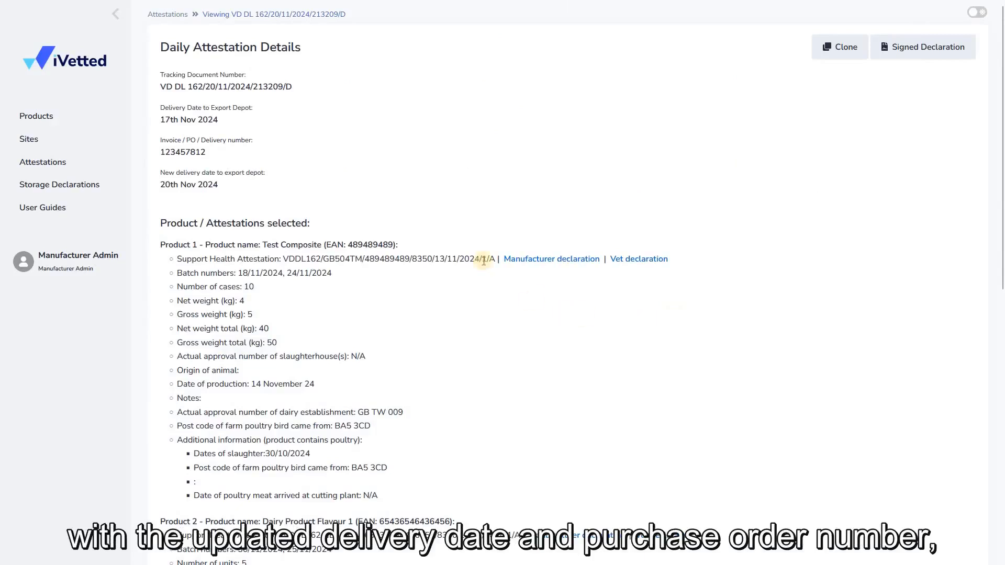
# Review the attestation's delivery details, batch numbers and weights for all three products, and go back to the attestations overview.
pyautogui.scroll(-1, 460, 325)
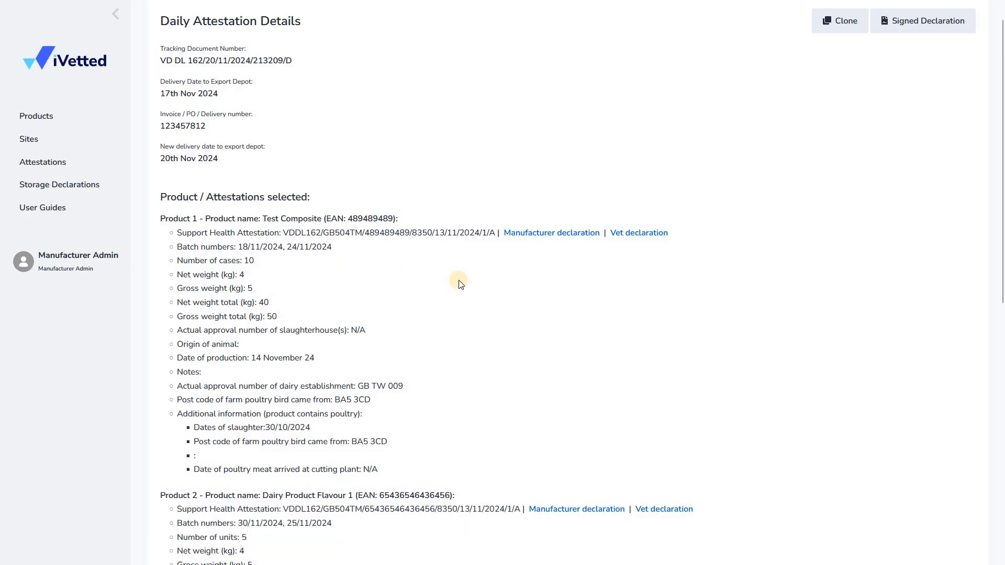
pyautogui.scroll(-3, 460, 283)
pyautogui.scroll(-3, 459, 281)
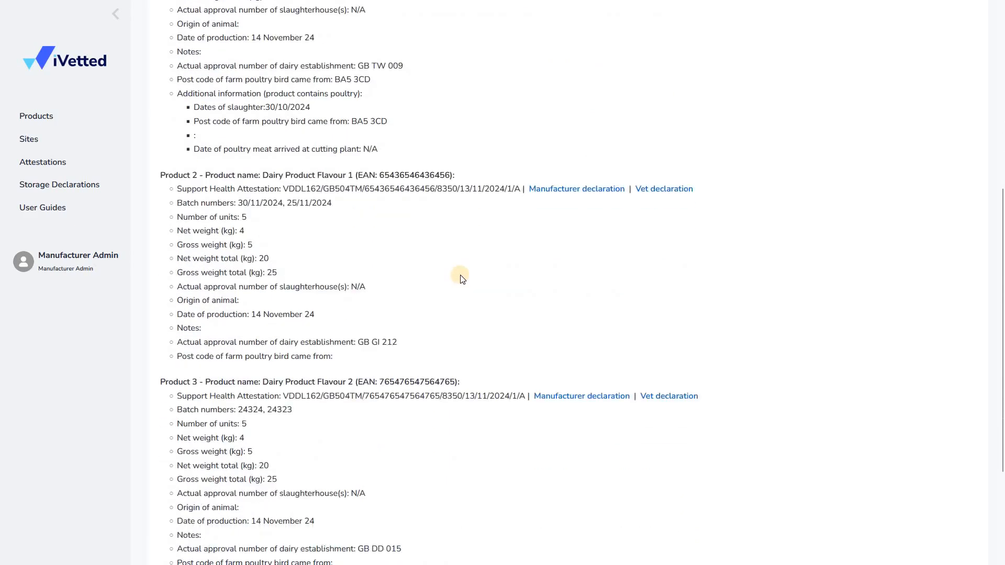
pyautogui.scroll(-1, 461, 277)
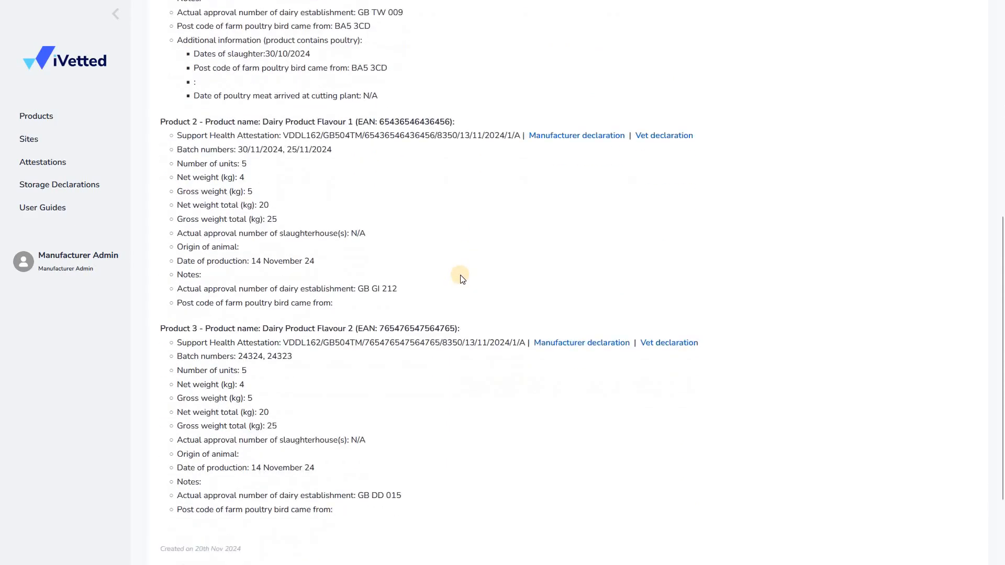
pyautogui.click(44, 162)
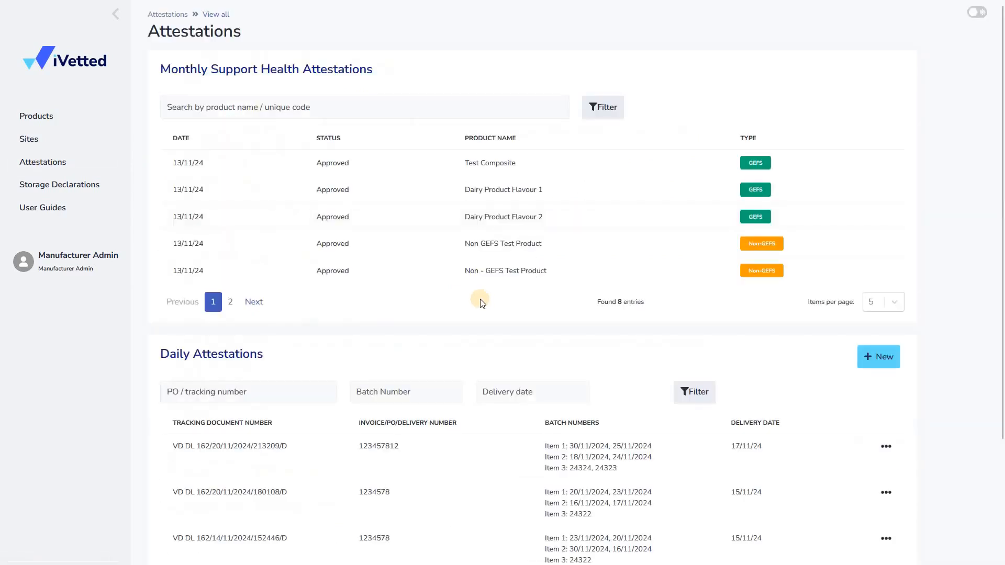